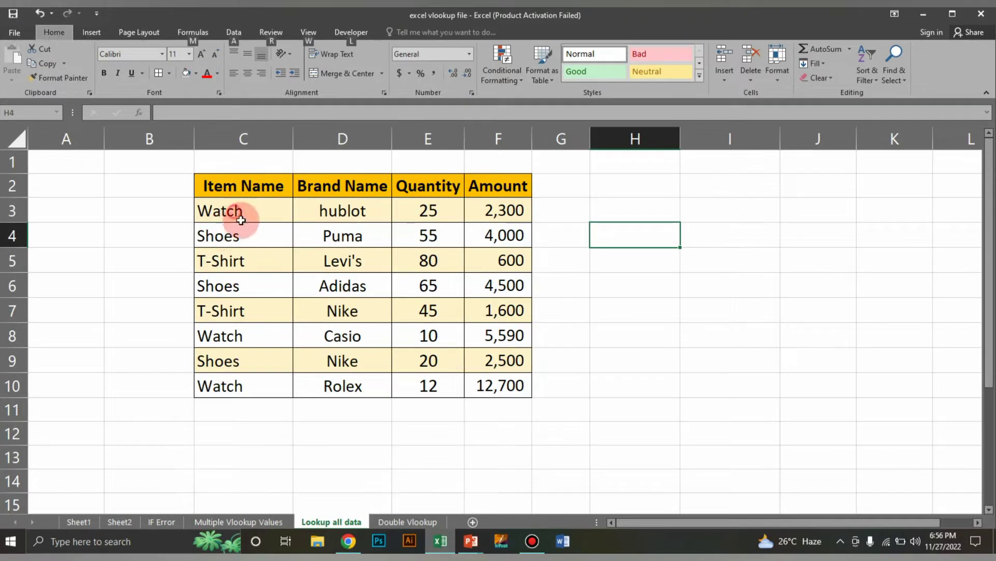
Step: Examine the item table, focusing on the repeated entries in the Item Name column
{"action": "left_click", "coordinate": [244, 214]}
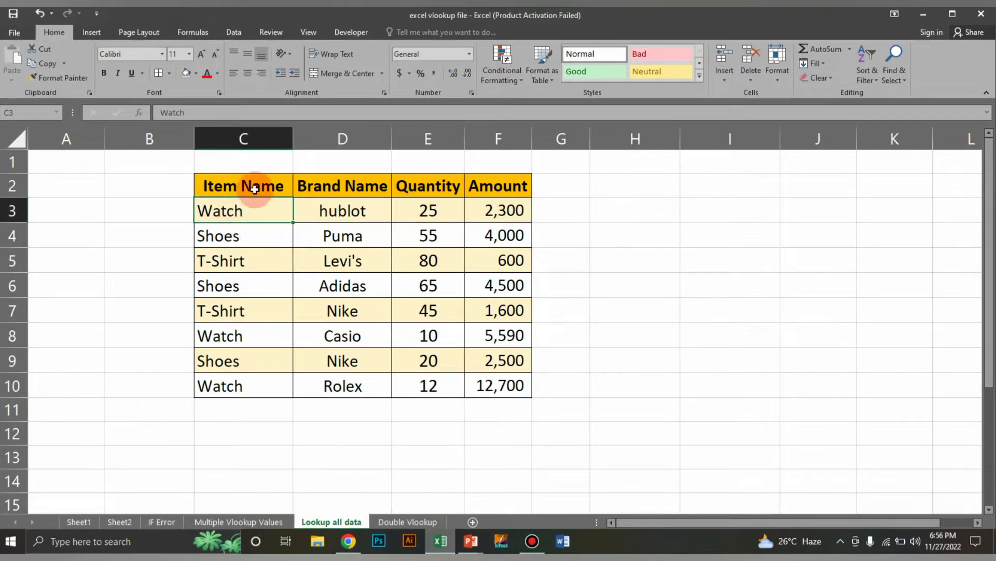
{"action": "left_click_drag", "start_coordinate": [253, 189], "coordinate": [500, 385]}
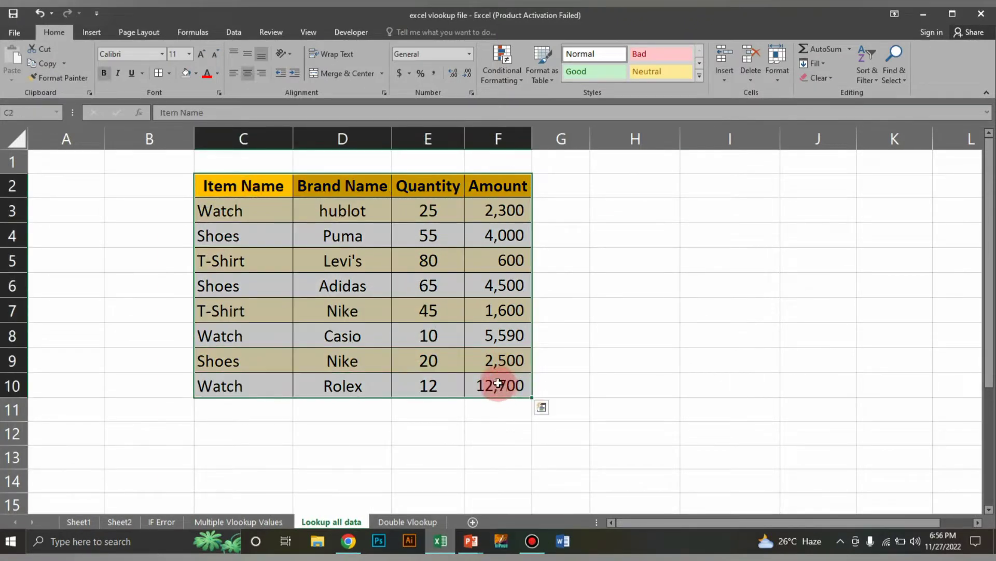
{"action": "left_click", "coordinate": [628, 235]}
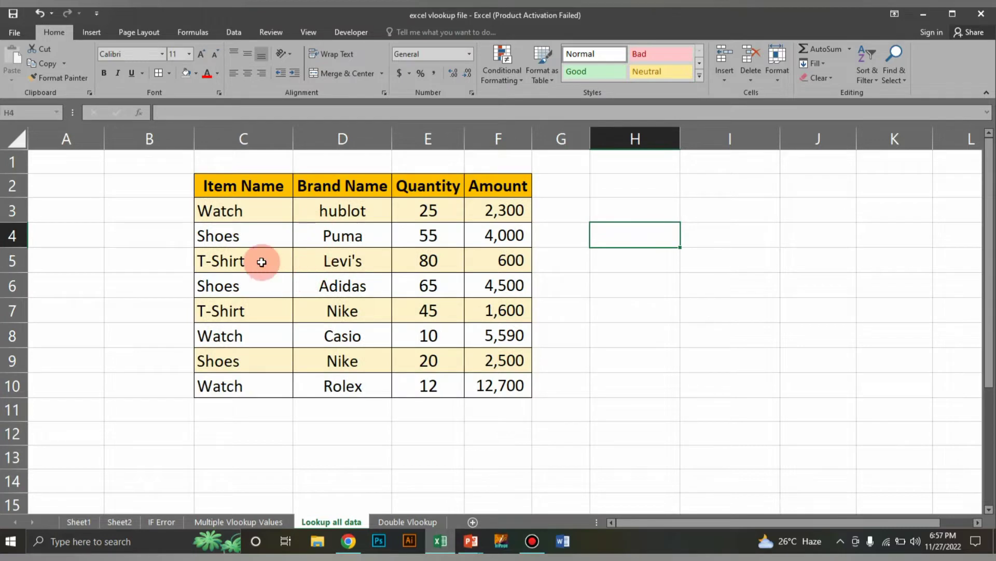
{"action": "left_click_drag", "start_coordinate": [251, 190], "coordinate": [256, 379]}
{"action": "left_click", "coordinate": [250, 210]}
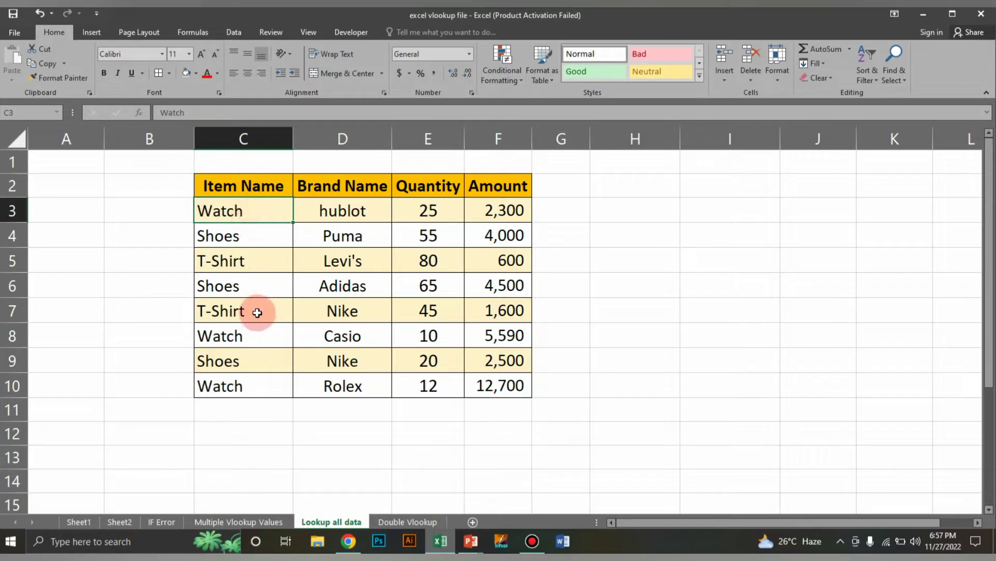
{"action": "left_click", "coordinate": [256, 385]}
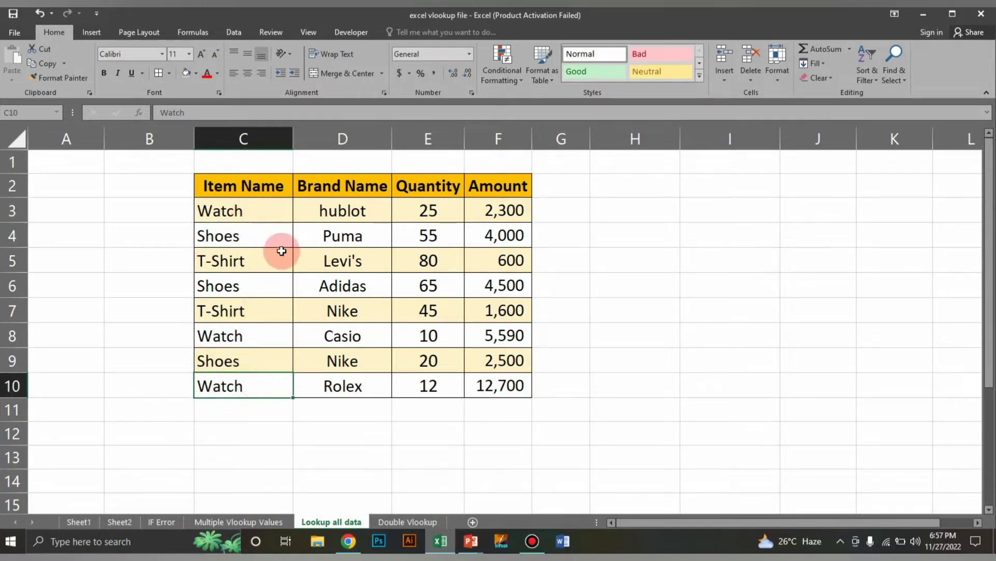
{"action": "left_click", "coordinate": [250, 253]}
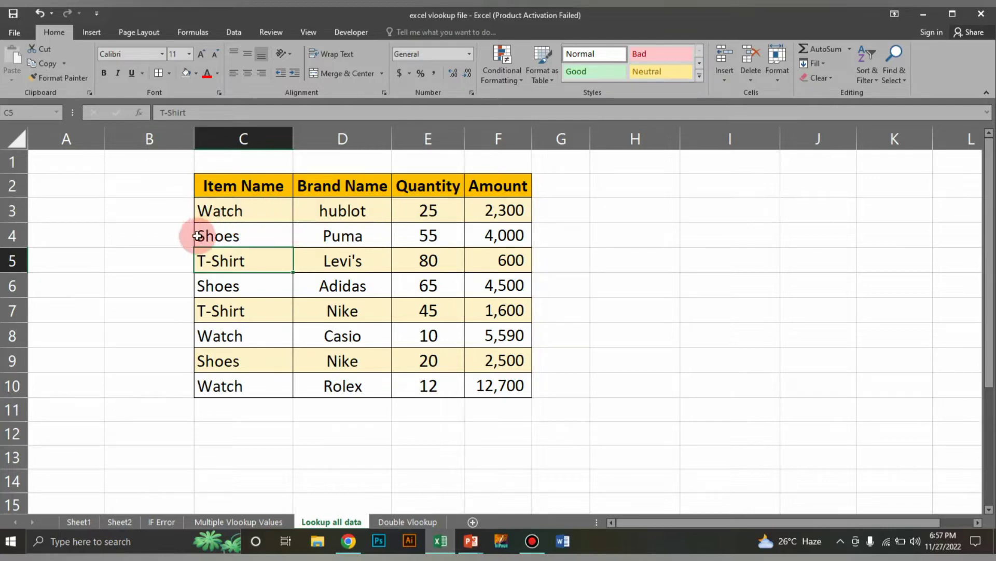
Step: Enter the header "Helper" in B2 and copy the Item Name header's formatting onto it
{"action": "left_click", "coordinate": [151, 189]}
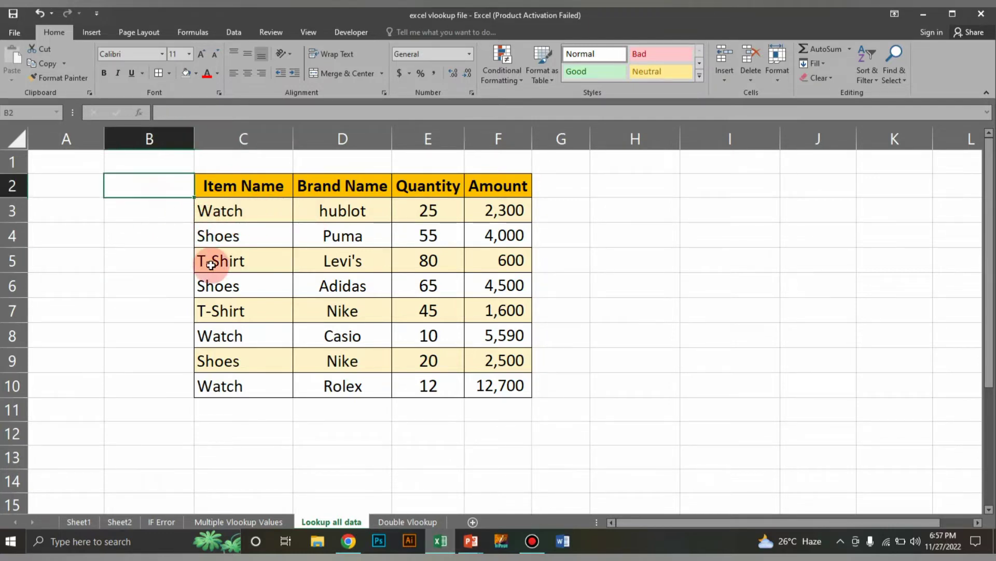
{"action": "type", "text": "Helper"}
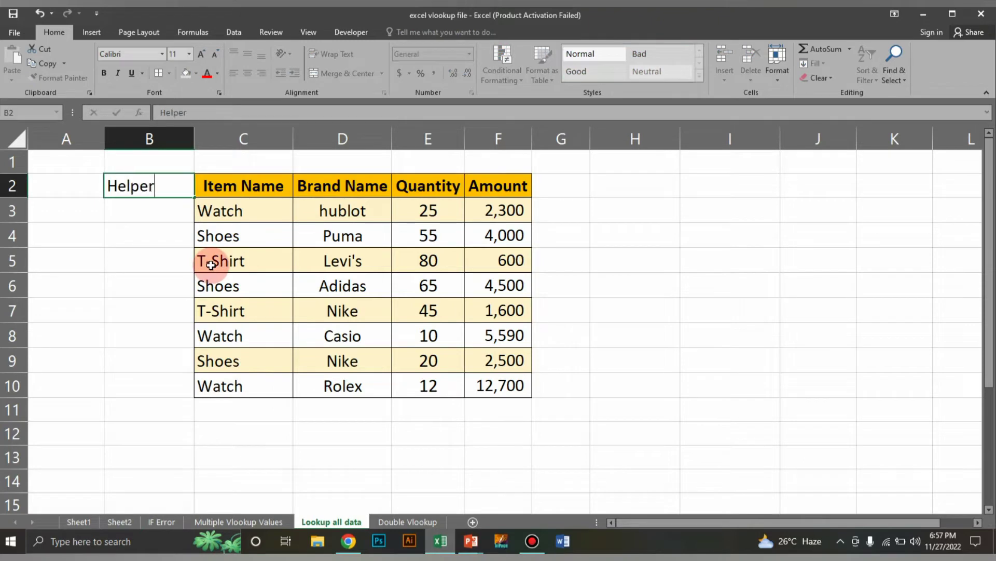
{"action": "key", "text": "Return"}
{"action": "left_click", "coordinate": [222, 186]}
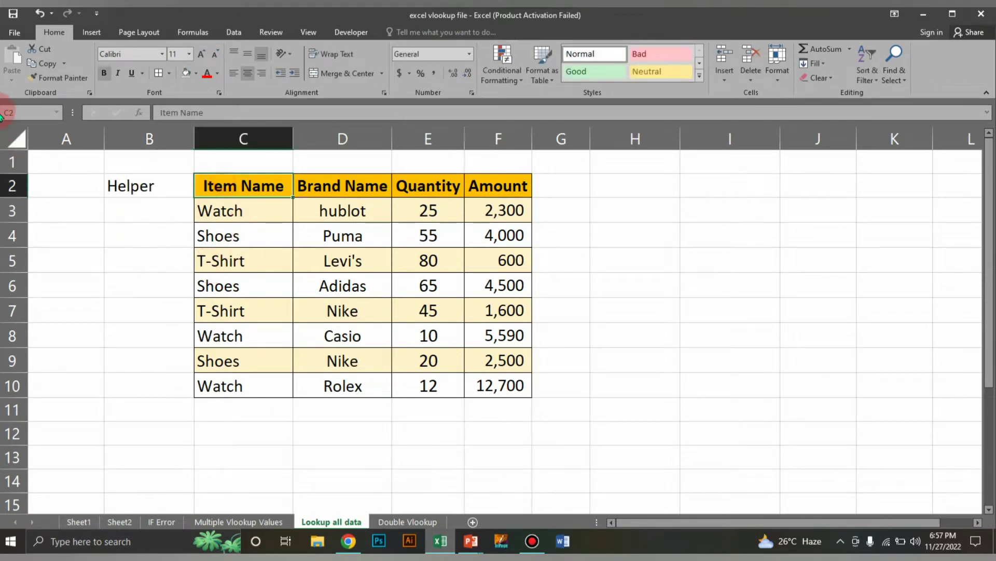
{"action": "left_click", "coordinate": [57, 77]}
{"action": "left_click", "coordinate": [141, 186]}
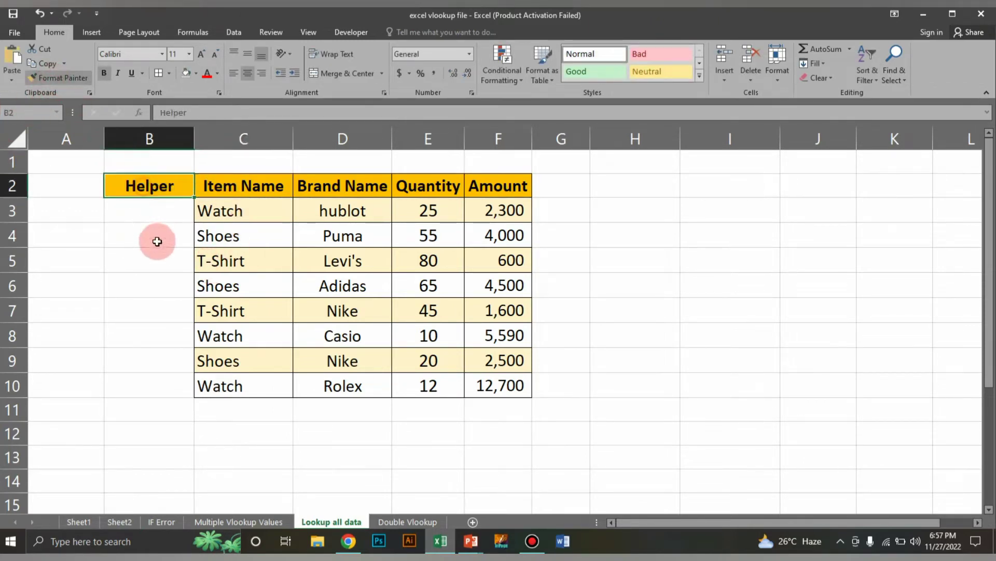
Step: Add borders to all cells in B2:B10 and widen column B to make room for a long formula
{"action": "left_click", "coordinate": [157, 257]}
{"action": "left_click_drag", "start_coordinate": [149, 186], "coordinate": [176, 387]}
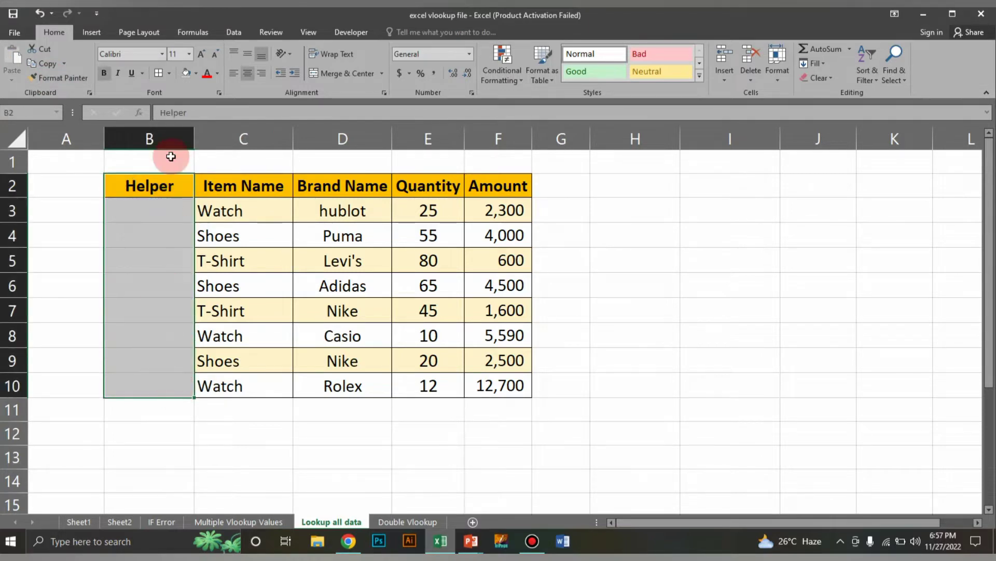
{"action": "left_click", "coordinate": [160, 72]}
{"action": "left_click", "coordinate": [581, 290]}
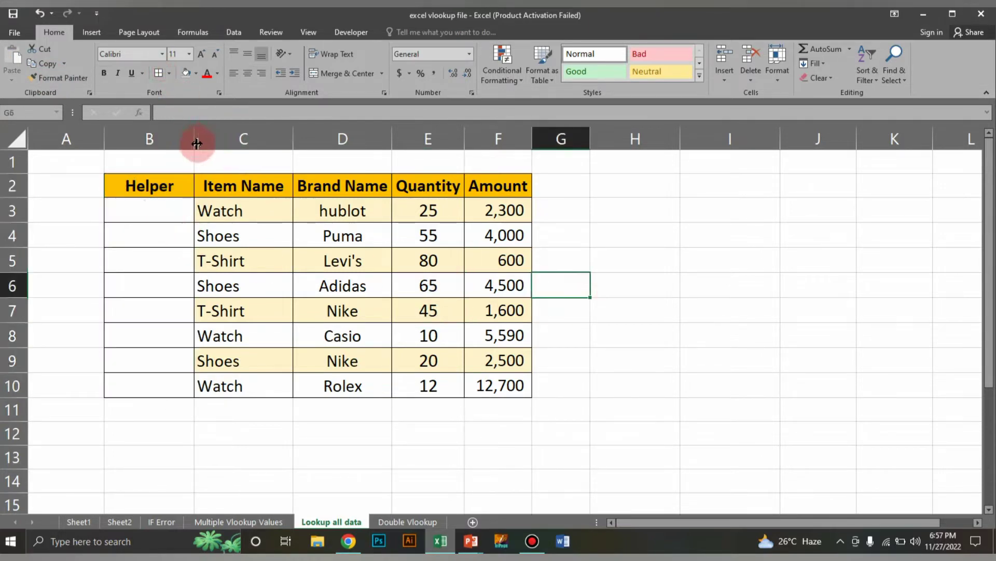
{"action": "left_click_drag", "start_coordinate": [197, 144], "coordinate": [326, 139]}
Step: Build a formula in B3 joining C3, a hyphen and a COUNTIF of C3 in range C3:C3
{"action": "left_click", "coordinate": [224, 214]}
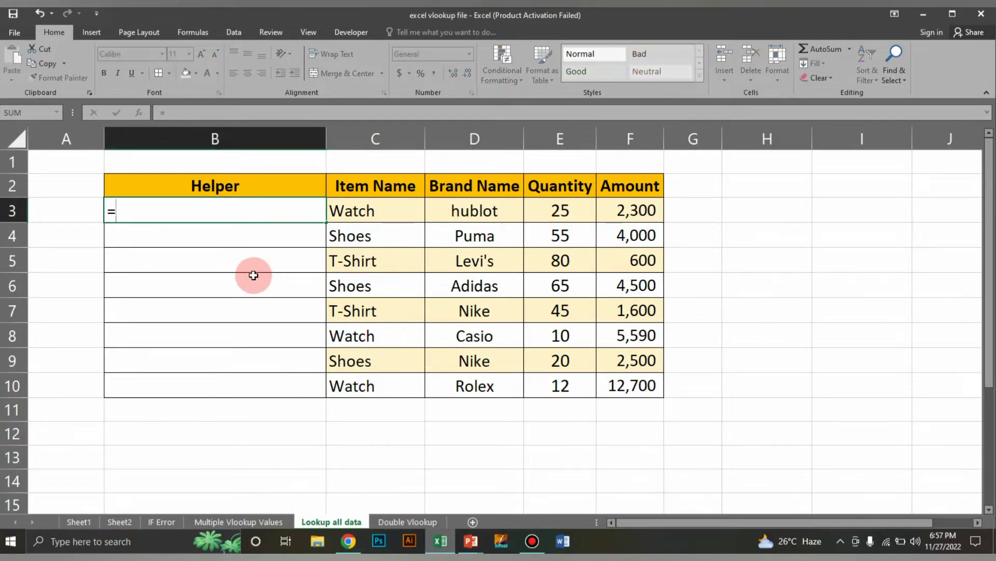
{"action": "left_click", "coordinate": [365, 211]}
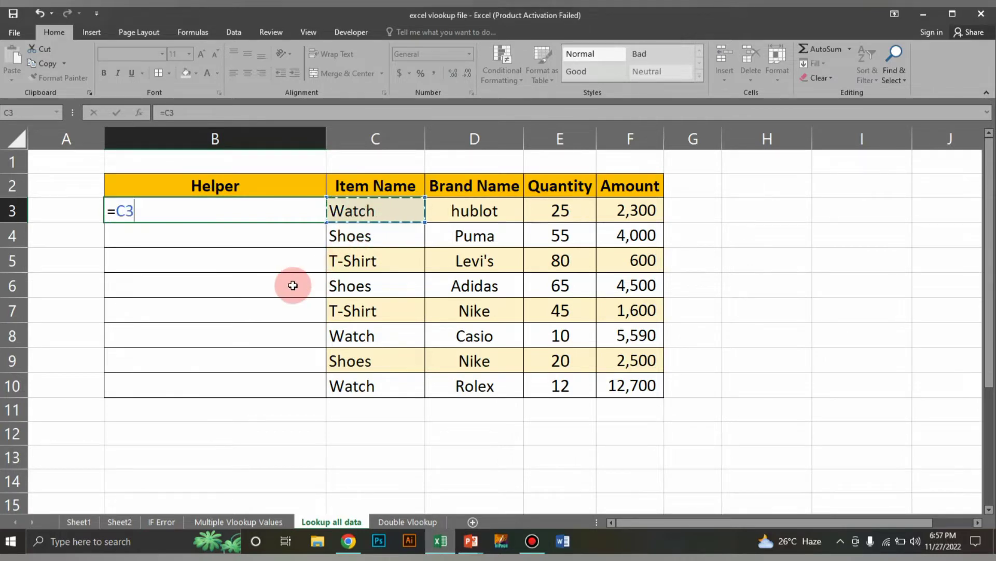
{"action": "type", "text": "&\"-\"&"}
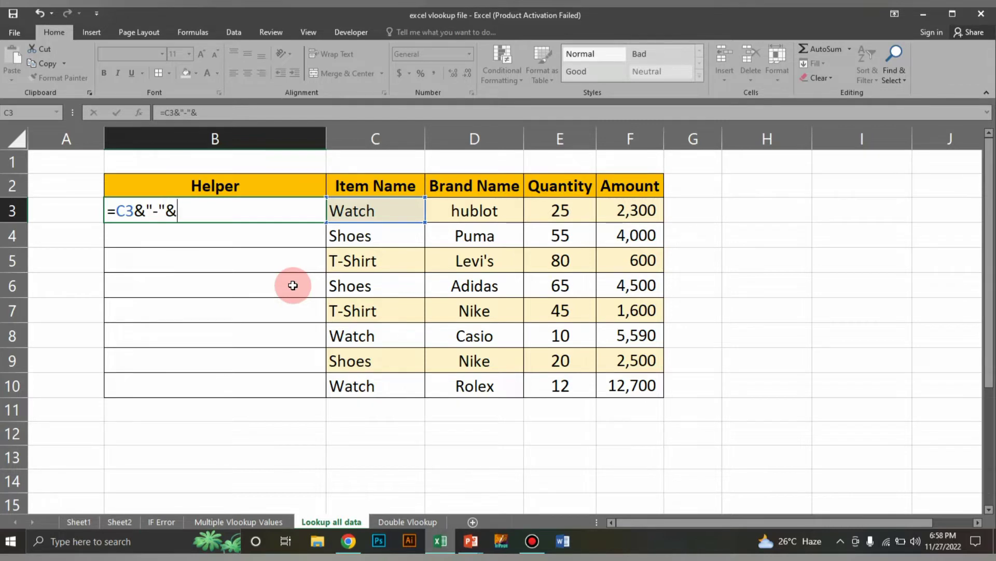
{"action": "type", "text": "cou"}
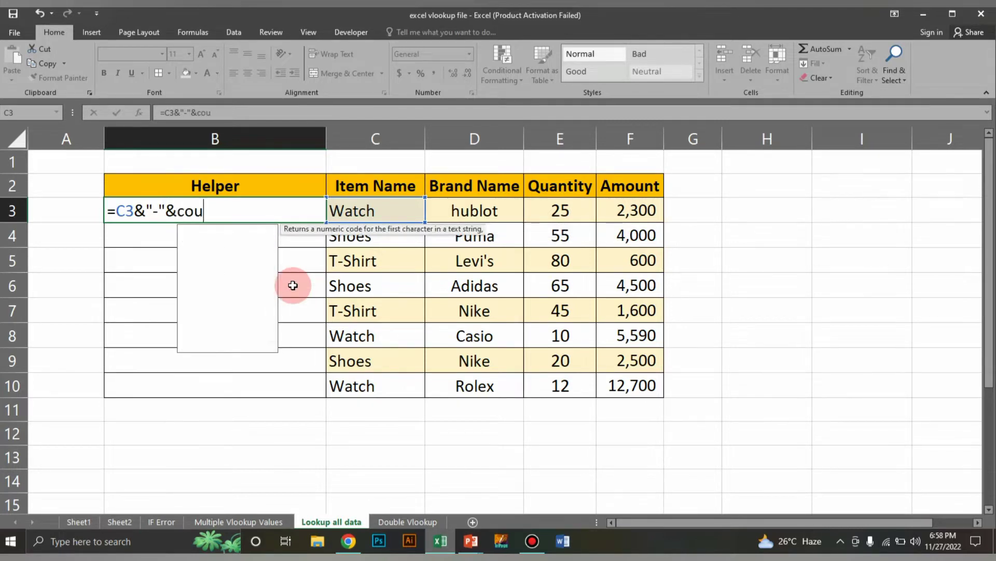
{"action": "type", "text": "ntif"}
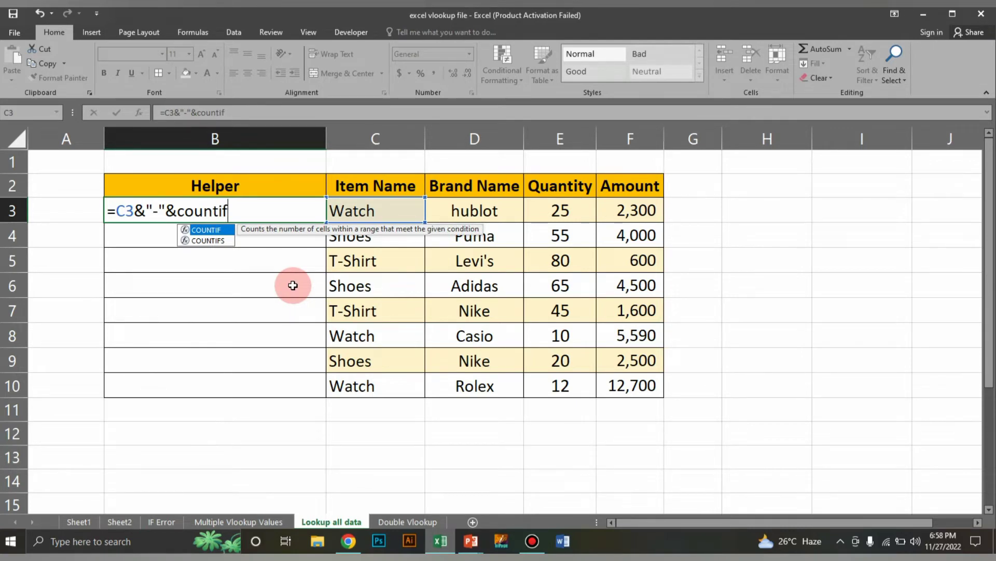
{"action": "type", "text": "("}
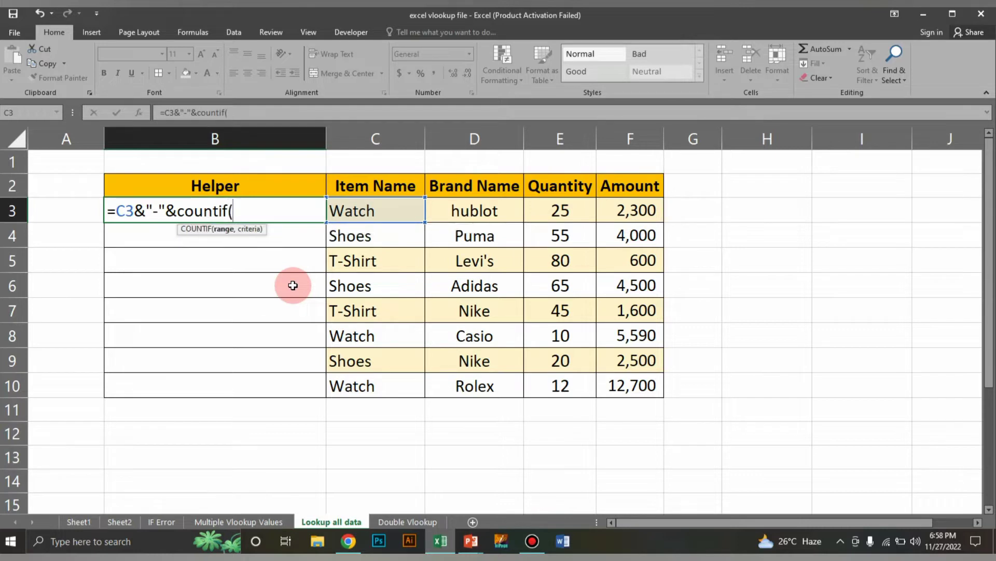
{"action": "left_click", "coordinate": [366, 214]}
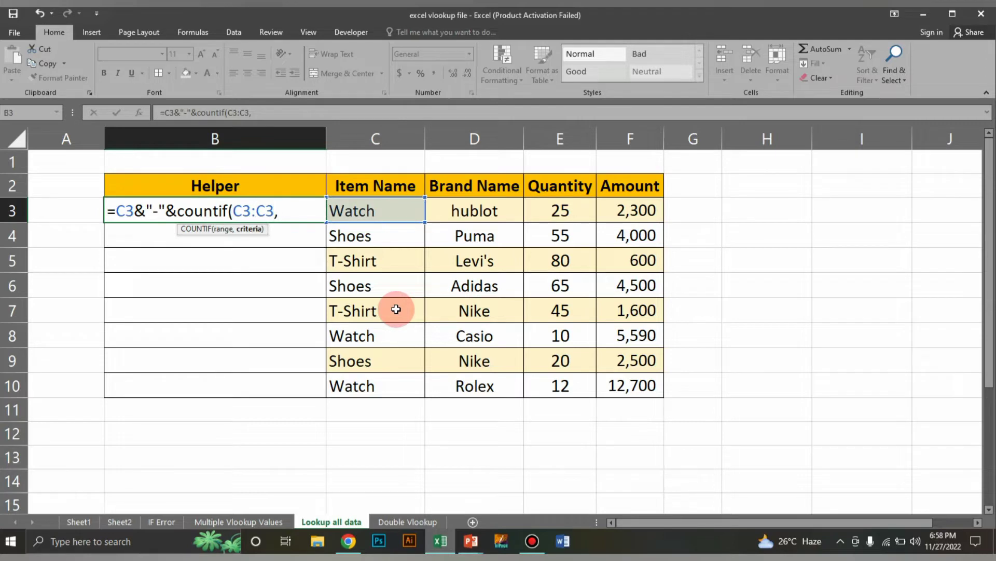
{"action": "left_click", "coordinate": [367, 210]}
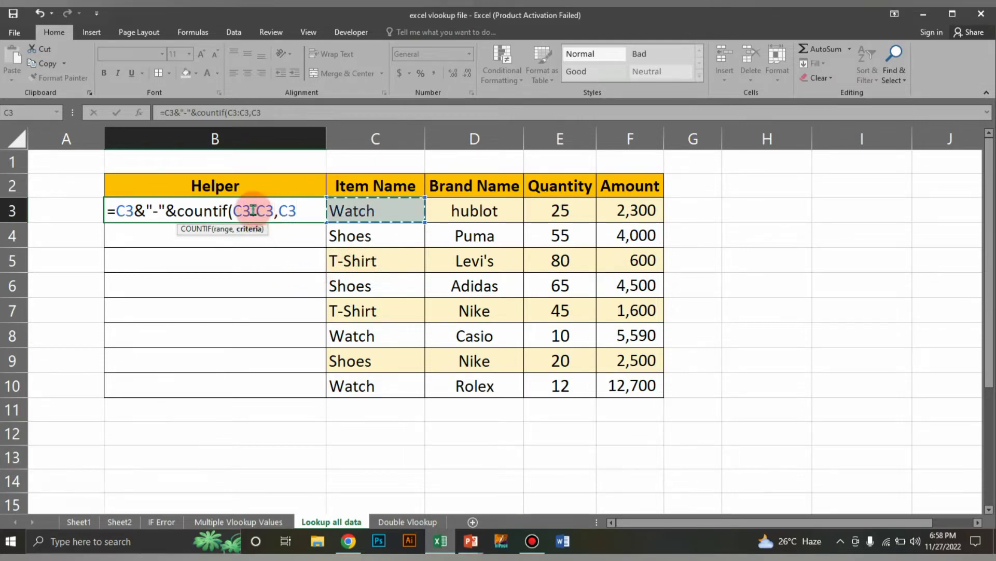
Step: Make the start of the COUNTIF range absolute as $C$3:C3 and complete the formula in B3
{"action": "left_click_drag", "start_coordinate": [251, 210], "coordinate": [231, 209]}
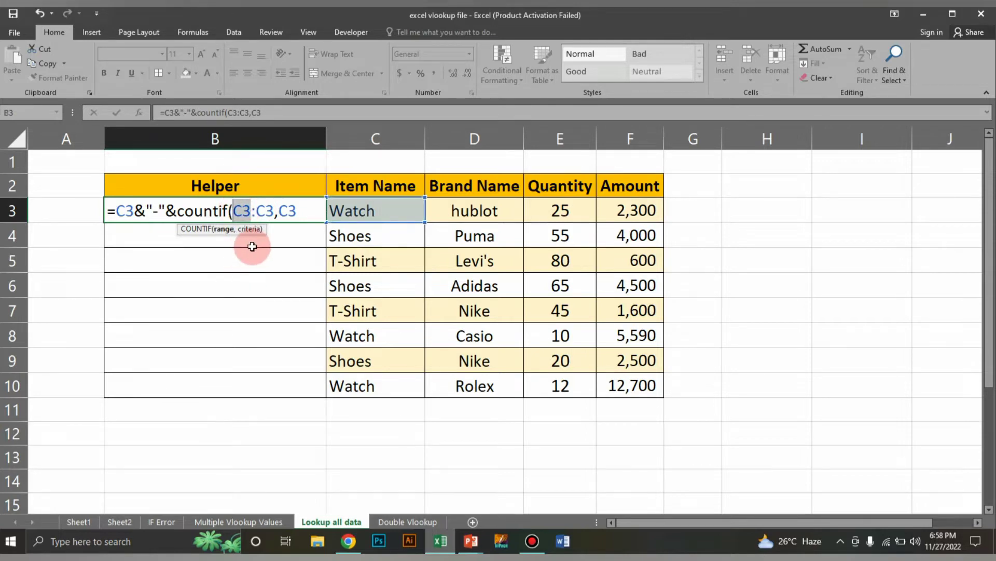
{"action": "key", "text": "F4"}
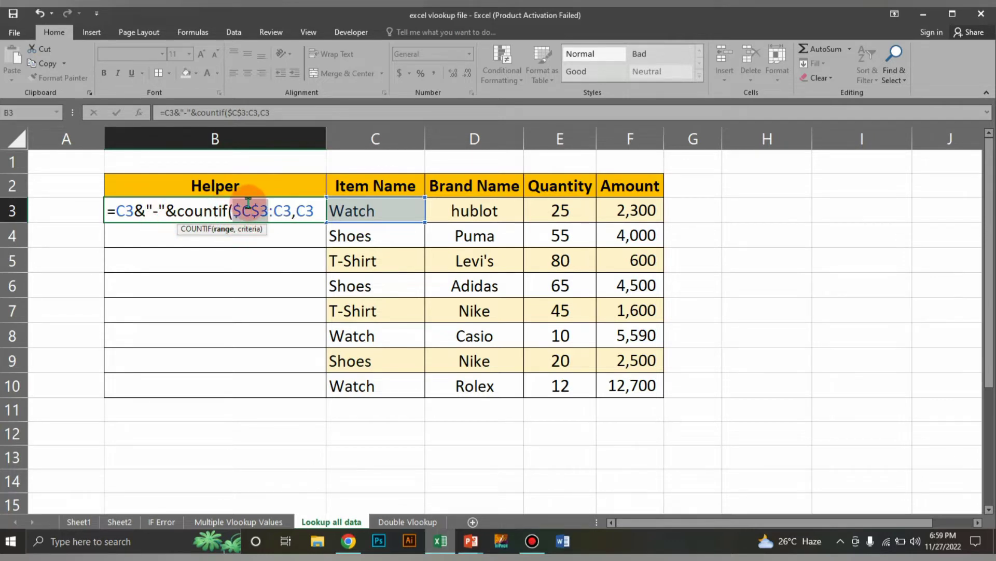
{"action": "left_click", "coordinate": [250, 221]}
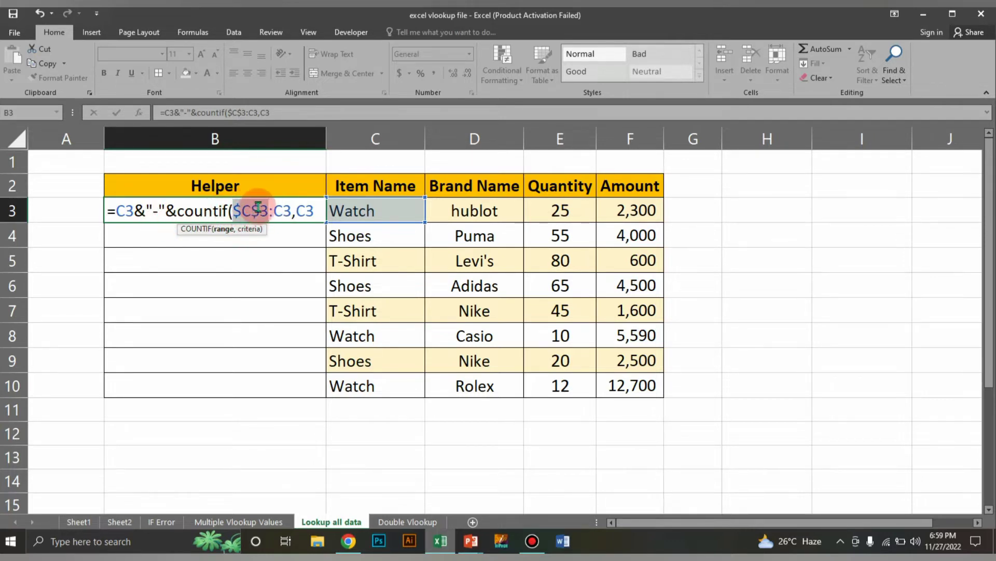
{"action": "left_click", "coordinate": [312, 207]}
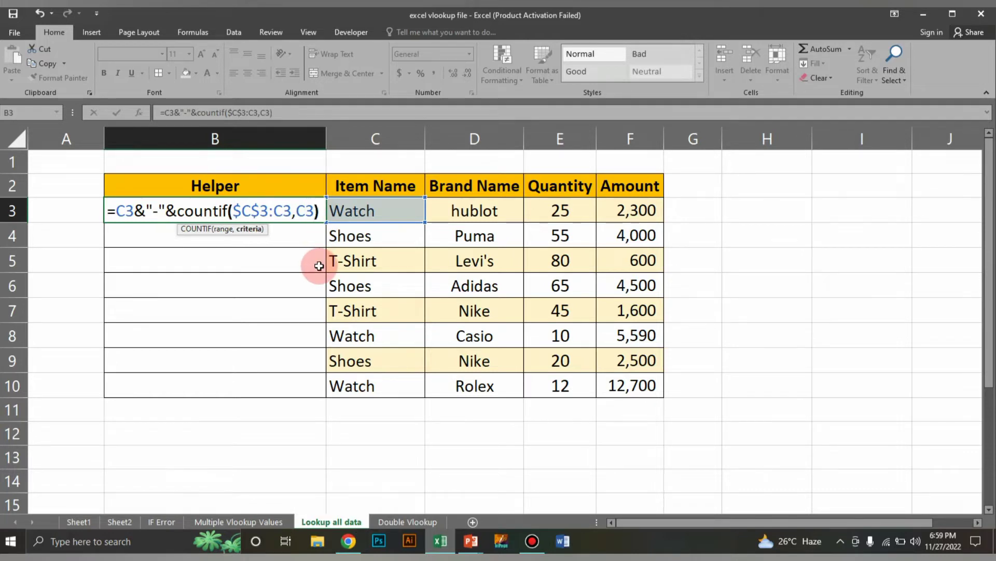
{"action": "key", "text": "Return"}
Step: Fill the Helper formula from B3 down to B10
{"action": "left_click", "coordinate": [288, 217]}
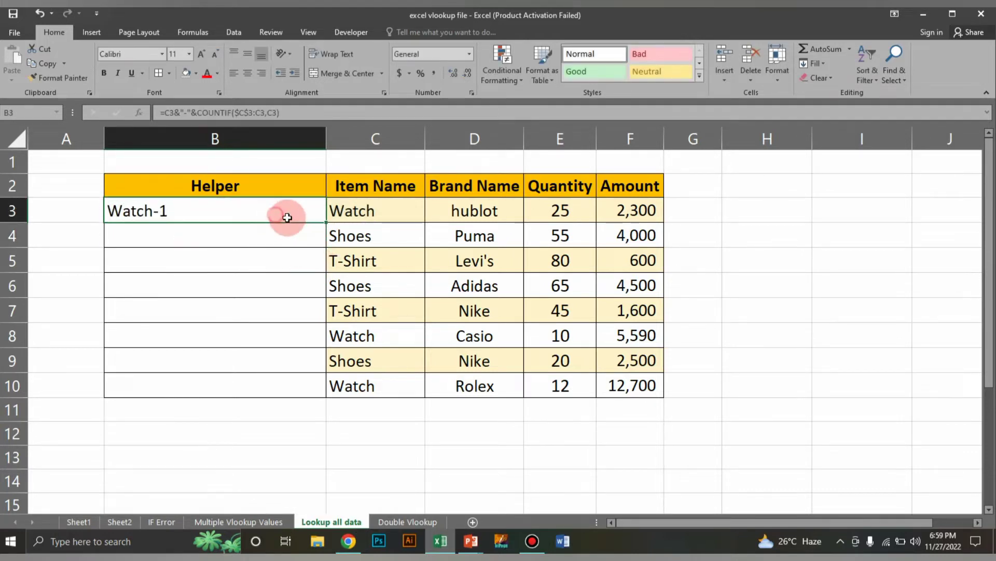
{"action": "double_click", "coordinate": [324, 222]}
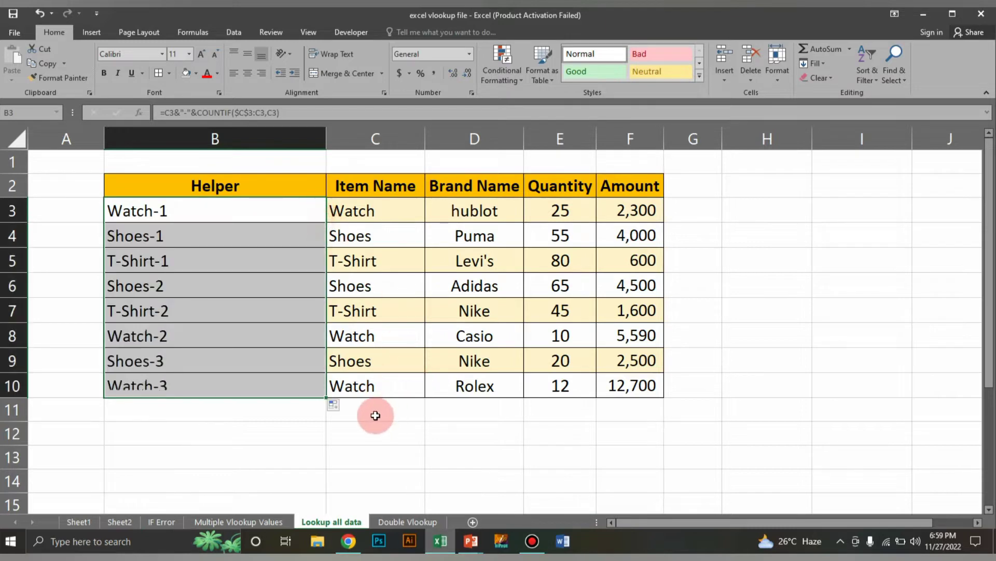
{"action": "left_click", "coordinate": [260, 446]}
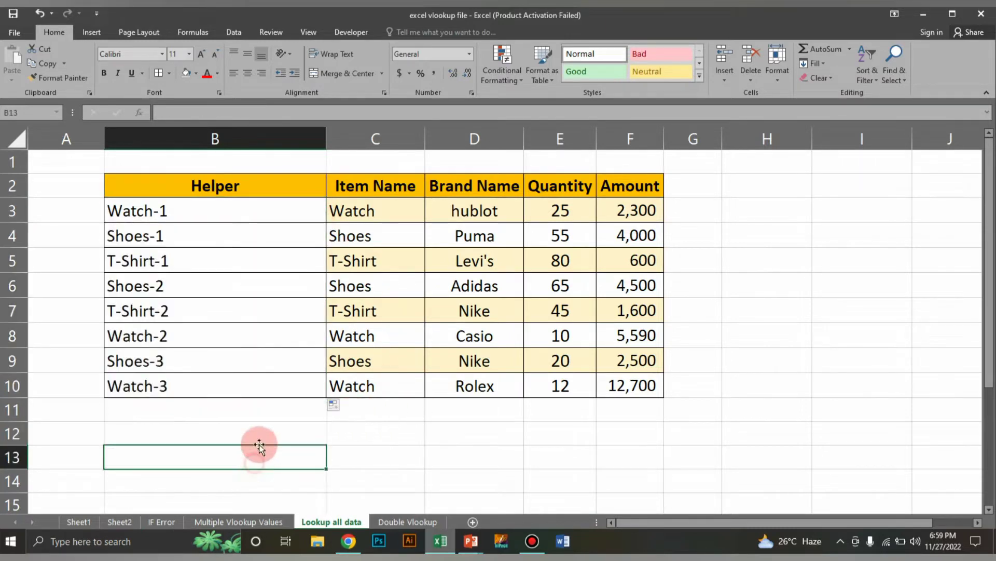
Step: Check the numbered Helper entries for the Watch, Shoes and T-Shirt rows
{"action": "left_click", "coordinate": [185, 214]}
{"action": "left_click", "coordinate": [167, 337]}
{"action": "left_click", "coordinate": [167, 383]}
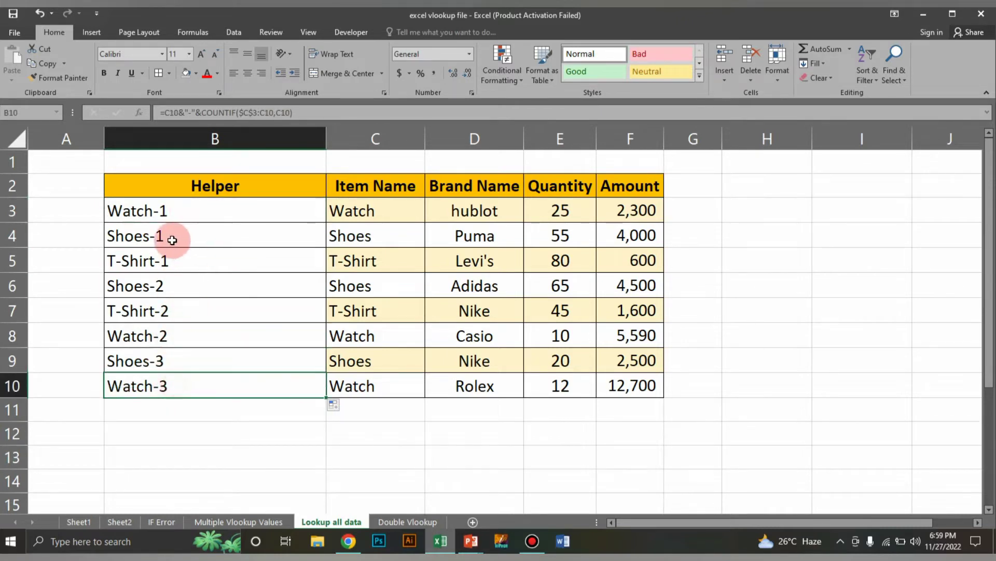
{"action": "left_click", "coordinate": [173, 239]}
{"action": "left_click", "coordinate": [168, 295]}
{"action": "left_click", "coordinate": [178, 259]}
{"action": "left_click", "coordinate": [183, 311]}
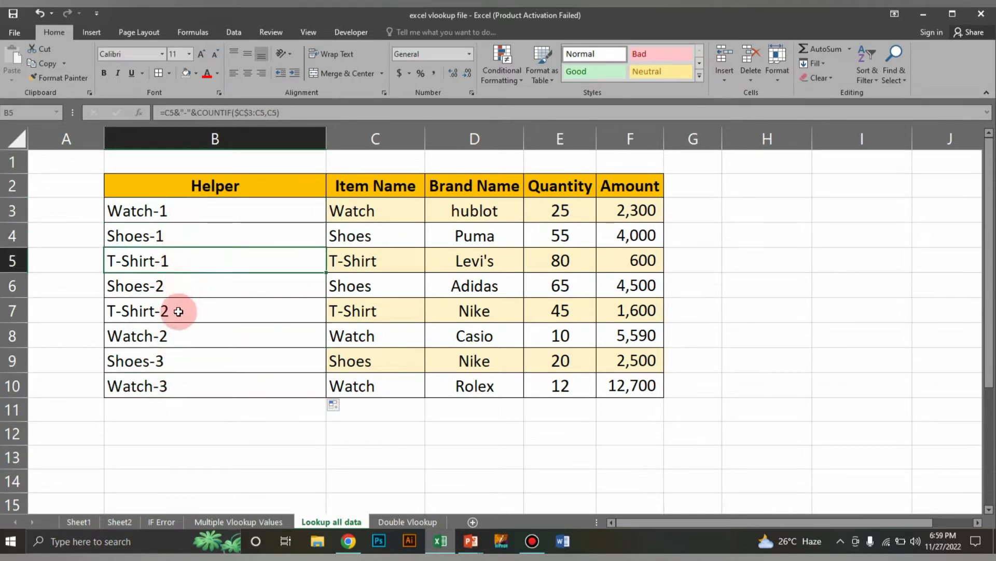
Step: Autofit column B and copy the header row B2:F2 to row 14, starting in B14
{"action": "double_click", "coordinate": [327, 138]}
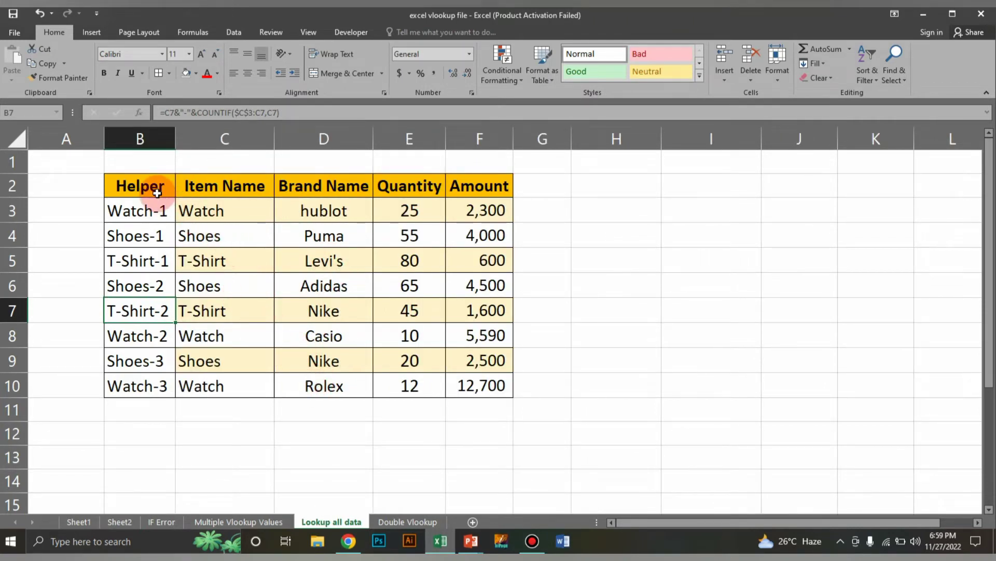
{"action": "left_click_drag", "start_coordinate": [153, 191], "coordinate": [466, 191]}
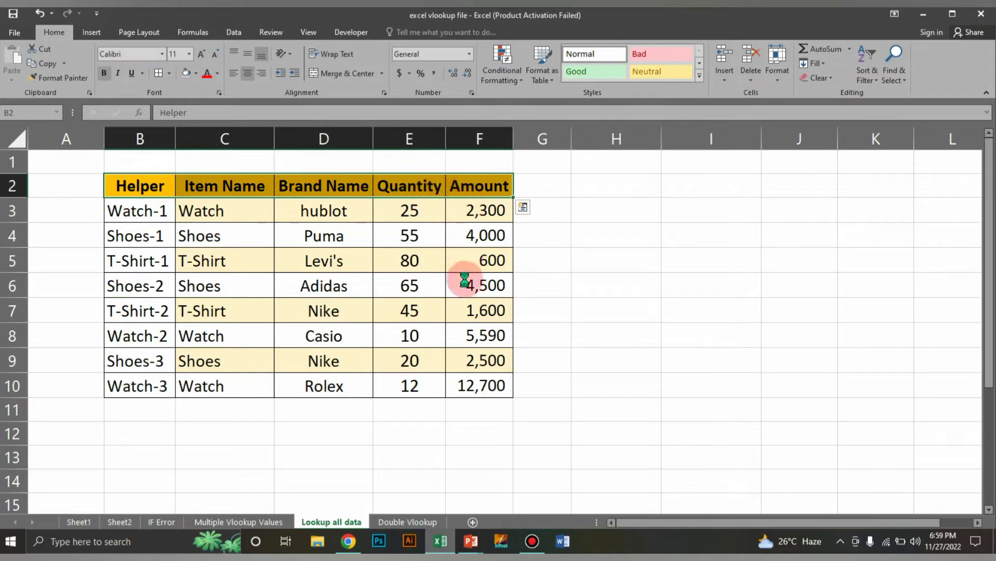
{"action": "key", "text": "ctrl+c"}
{"action": "left_click", "coordinate": [157, 477]}
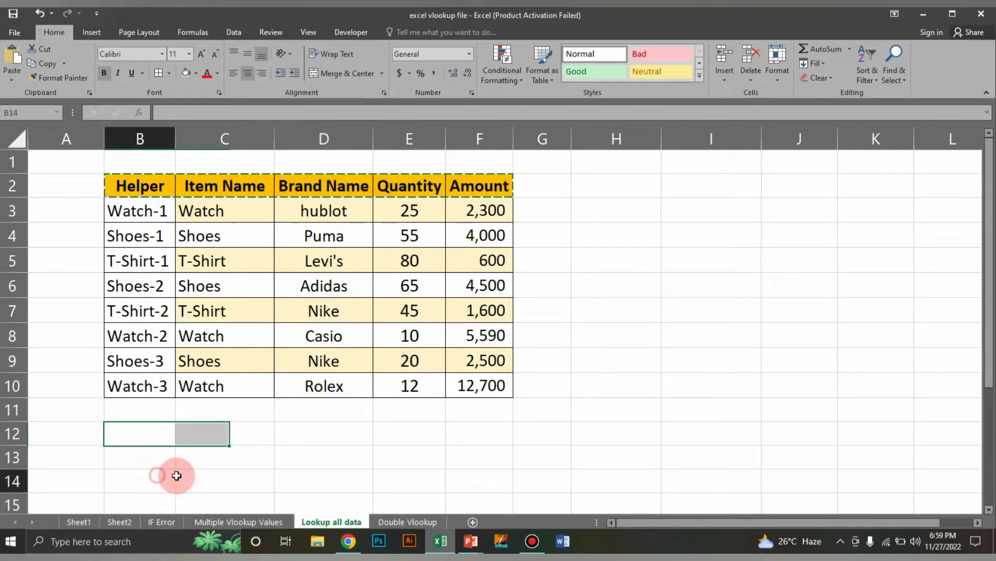
{"action": "key", "text": "ctrl+v"}
{"action": "left_click", "coordinate": [540, 465]}
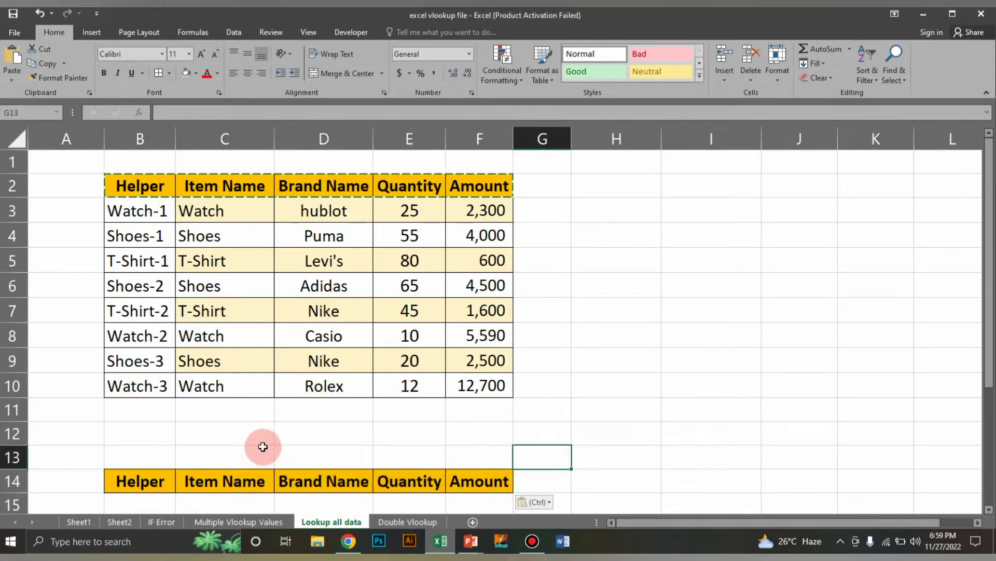
Step: Move the copied header row down one row to B15:F15
{"action": "scroll", "coordinate": [186, 459], "scroll_direction": "down", "scroll_amount": 1}
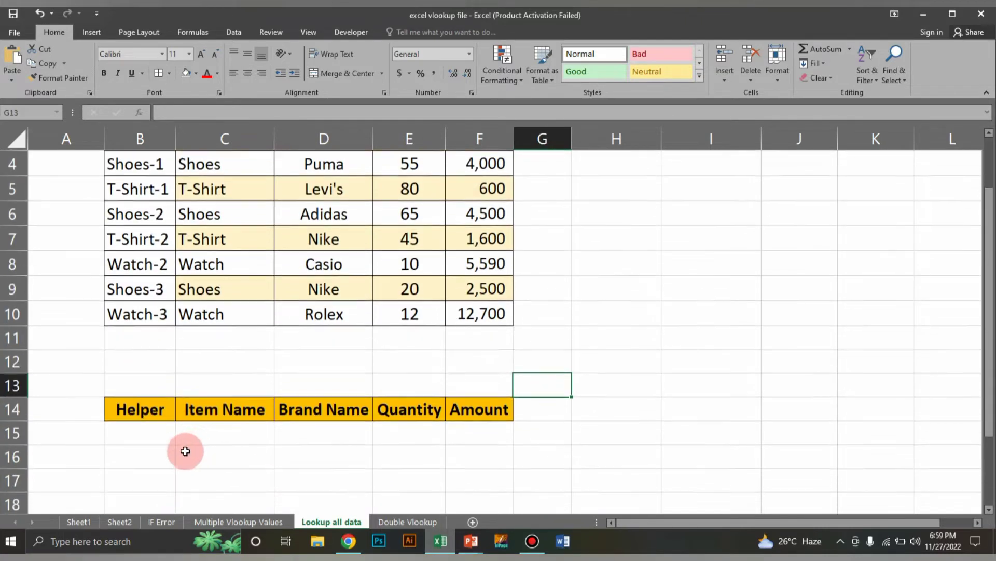
{"action": "left_click_drag", "start_coordinate": [140, 409], "coordinate": [481, 421]}
{"action": "left_click", "coordinate": [632, 410]}
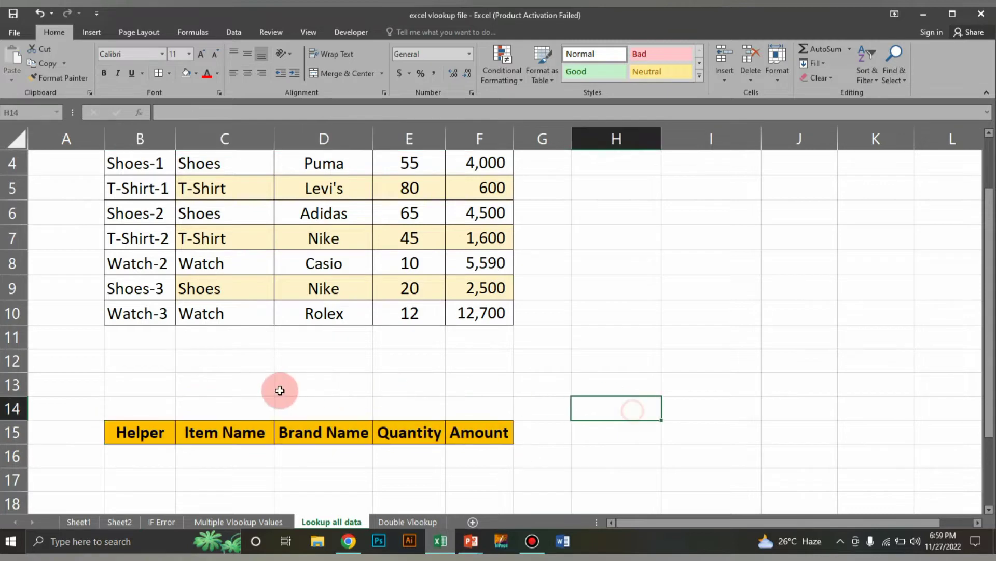
Step: Enter the label Item Name in B12 and autofit column B to it
{"action": "mouse_move", "coordinate": [166, 370]}
{"action": "left_mouse_down"}
{"action": "mouse_move", "coordinate": [178, 369]}
{"action": "mouse_move", "coordinate": [170, 376]}
{"action": "left_mouse_up"}
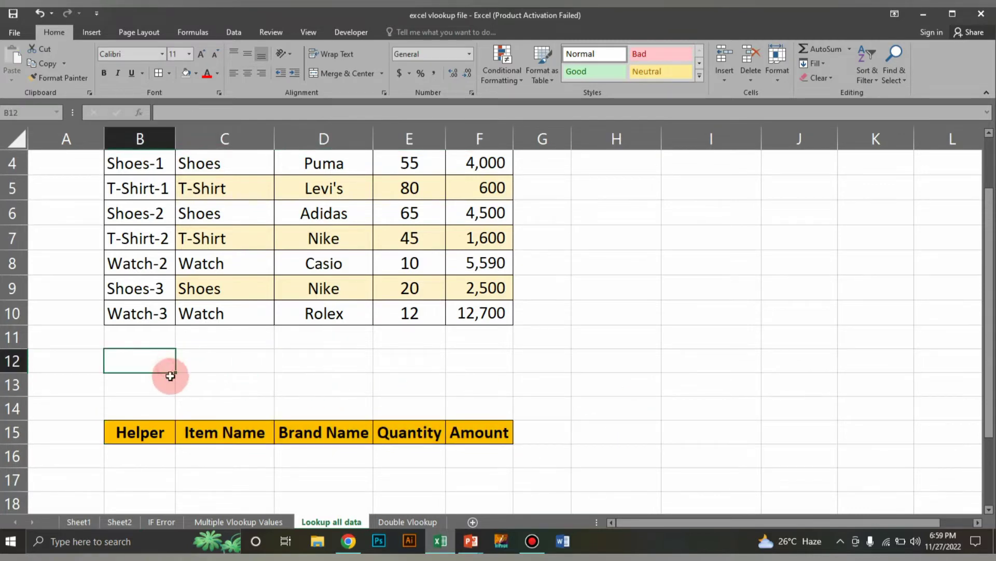
{"action": "type", "text": "Item N"}
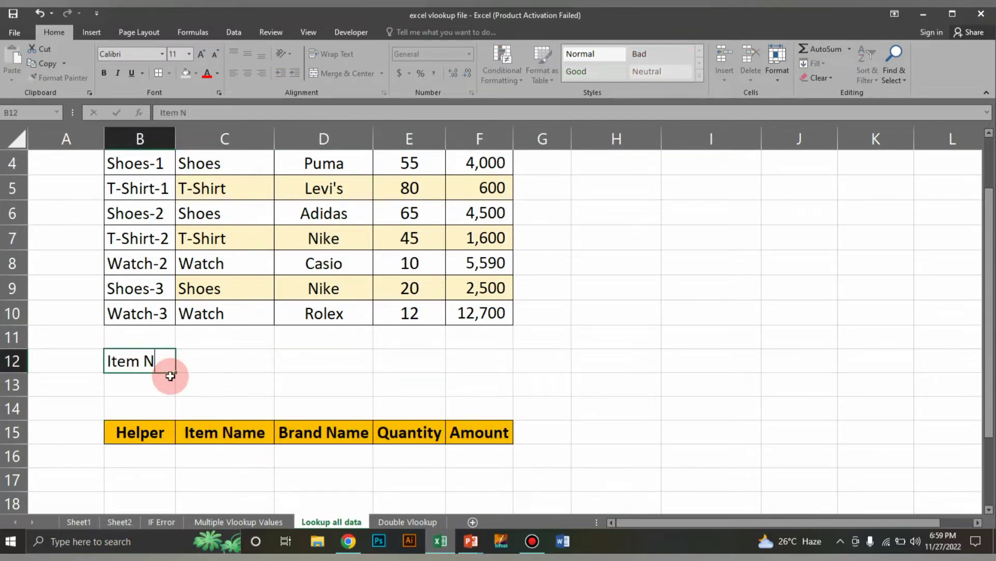
{"action": "type", "text": "ame"}
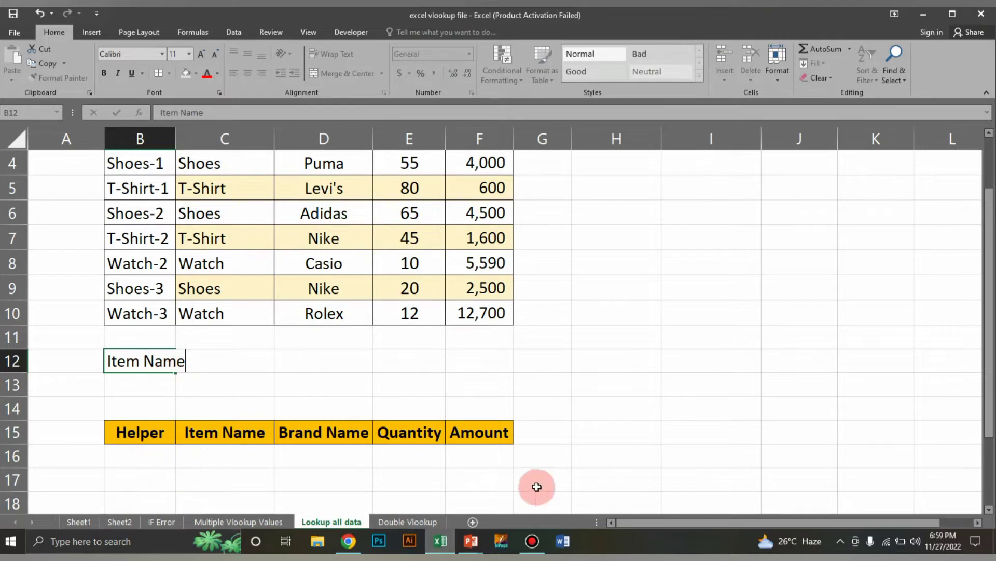
{"action": "left_click", "coordinate": [180, 138]}
{"action": "double_click", "coordinate": [175, 137]}
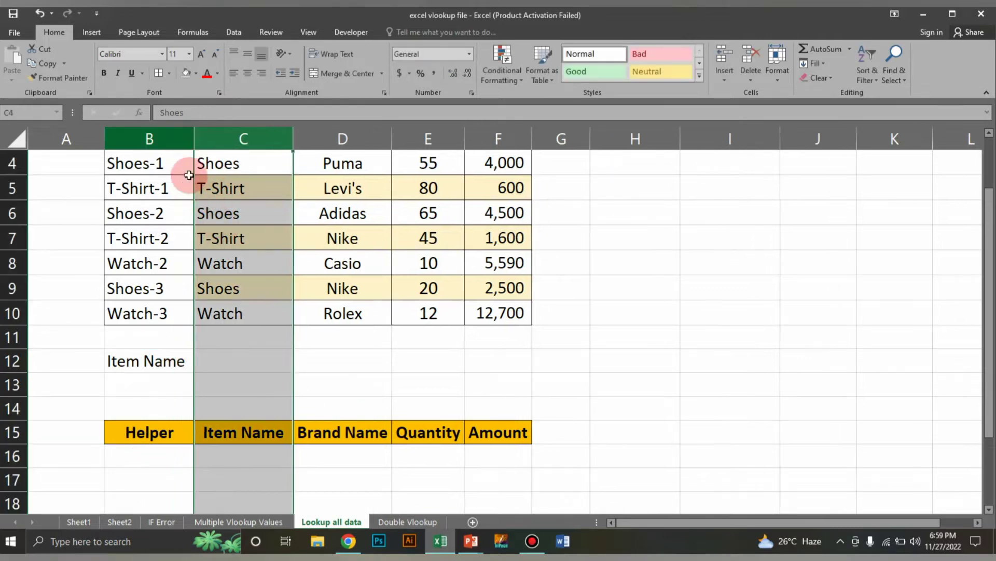
{"action": "left_click", "coordinate": [398, 326]}
Step: Add borders to B12:B13 and centre the contents of both cells
{"action": "left_click_drag", "start_coordinate": [169, 360], "coordinate": [177, 384]}
{"action": "left_click", "coordinate": [159, 77]}
{"action": "left_click", "coordinate": [340, 358]}
{"action": "left_click", "coordinate": [247, 72]}
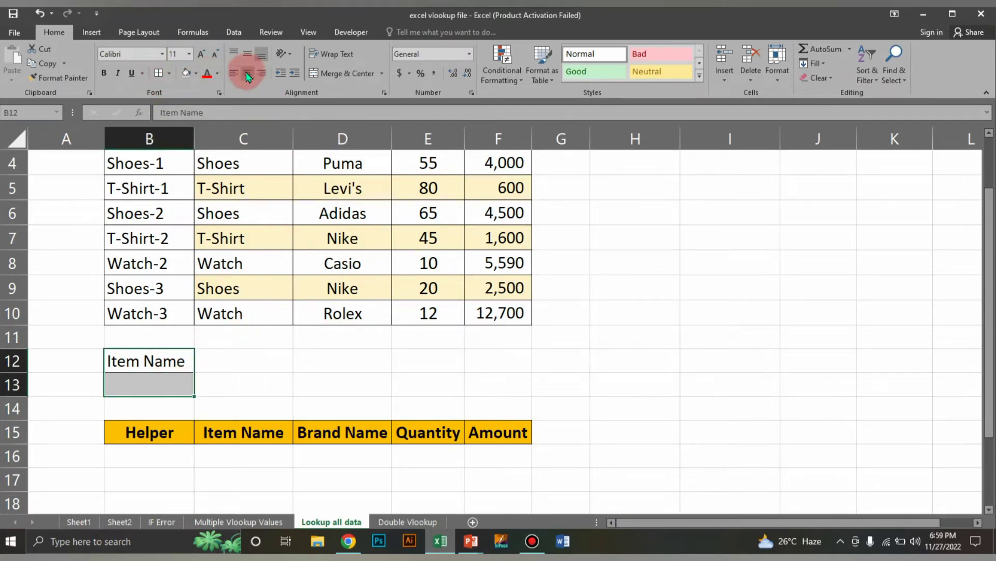
{"action": "left_click", "coordinate": [371, 382]}
Step: Copy the header formatting of the Helper cell B15 onto the Item Name label in B12
{"action": "left_click", "coordinate": [178, 439]}
{"action": "left_click", "coordinate": [59, 78]}
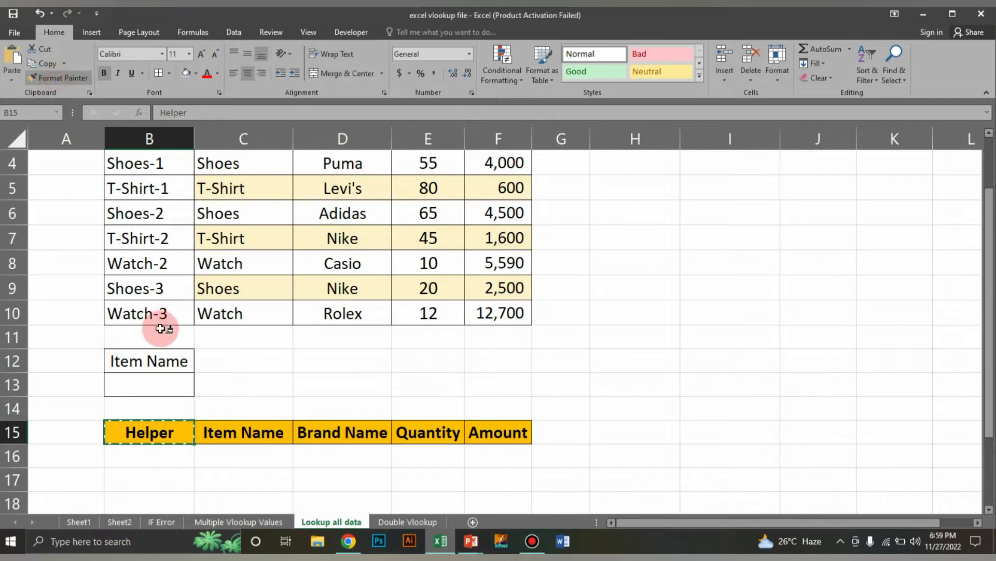
{"action": "left_click", "coordinate": [161, 360]}
{"action": "left_click", "coordinate": [312, 381]}
Step: Enter watch in B13 below the Item Name label and clear that entry again
{"action": "left_click", "coordinate": [167, 389]}
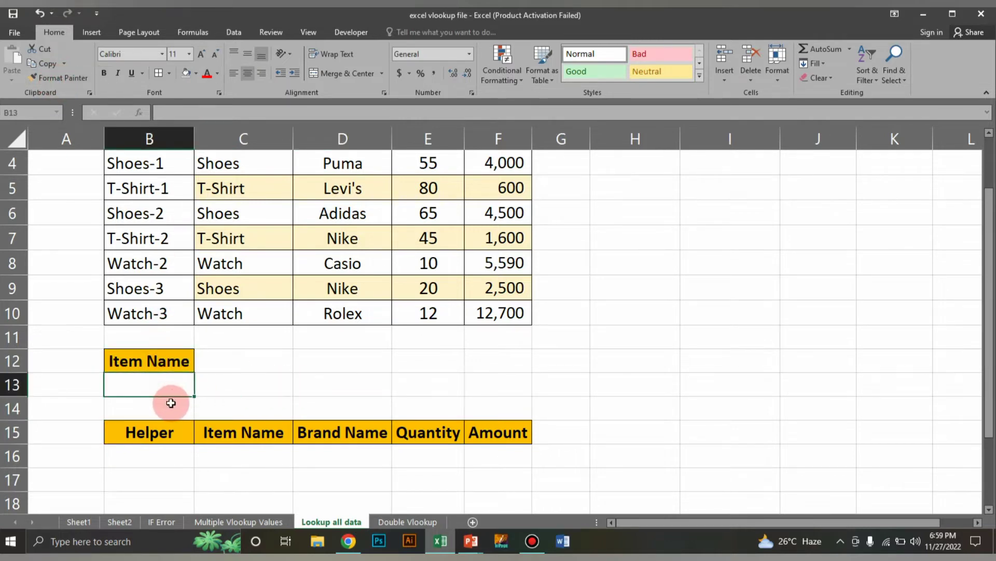
{"action": "type", "text": "watch"}
{"action": "key", "text": "Return"}
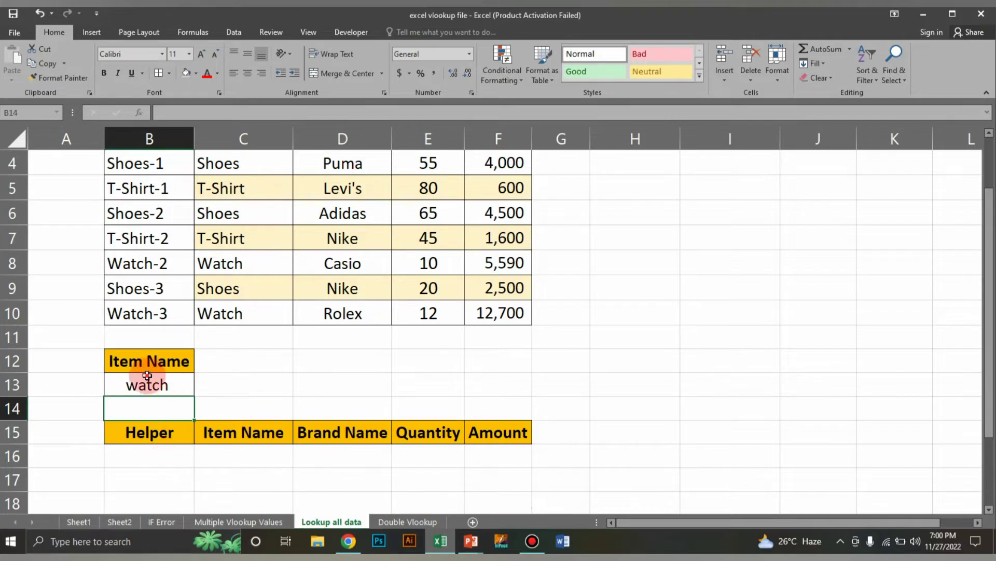
{"action": "left_click", "coordinate": [156, 384]}
{"action": "key", "text": "F2"}
{"action": "key", "text": "Home"}
{"action": "key", "text": "Delete"}
Step: Apply borders to all cells of the second table, B15:F19
{"action": "scroll", "coordinate": [405, 431], "scroll_direction": "down", "scroll_amount": 1}
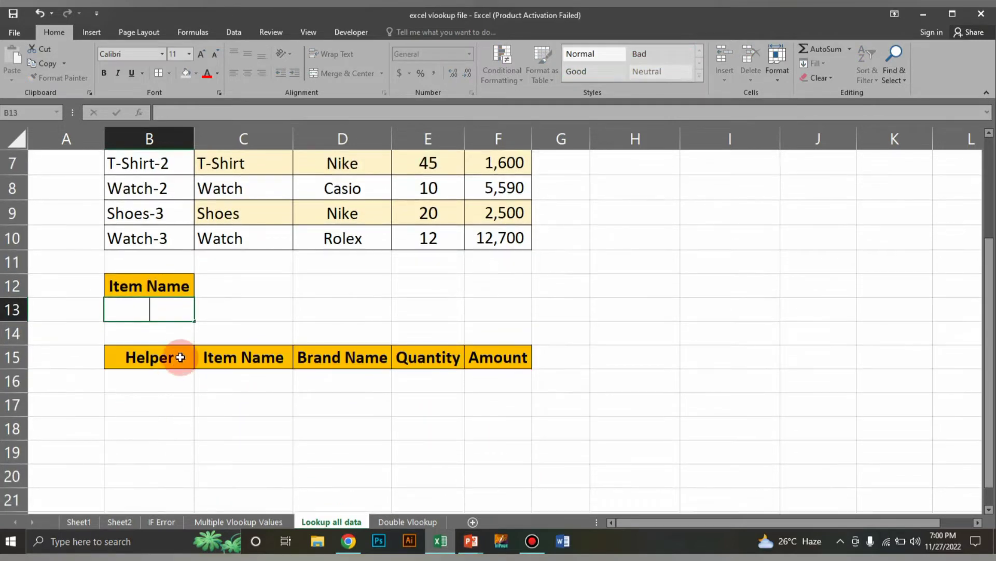
{"action": "left_click_drag", "start_coordinate": [149, 356], "coordinate": [485, 443]}
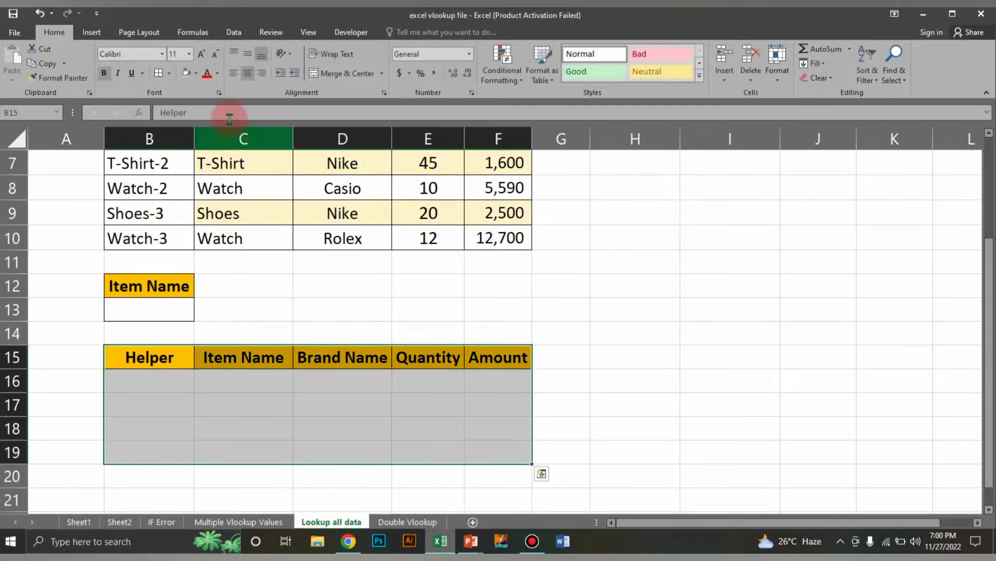
{"action": "left_click", "coordinate": [157, 73]}
{"action": "left_click", "coordinate": [273, 404]}
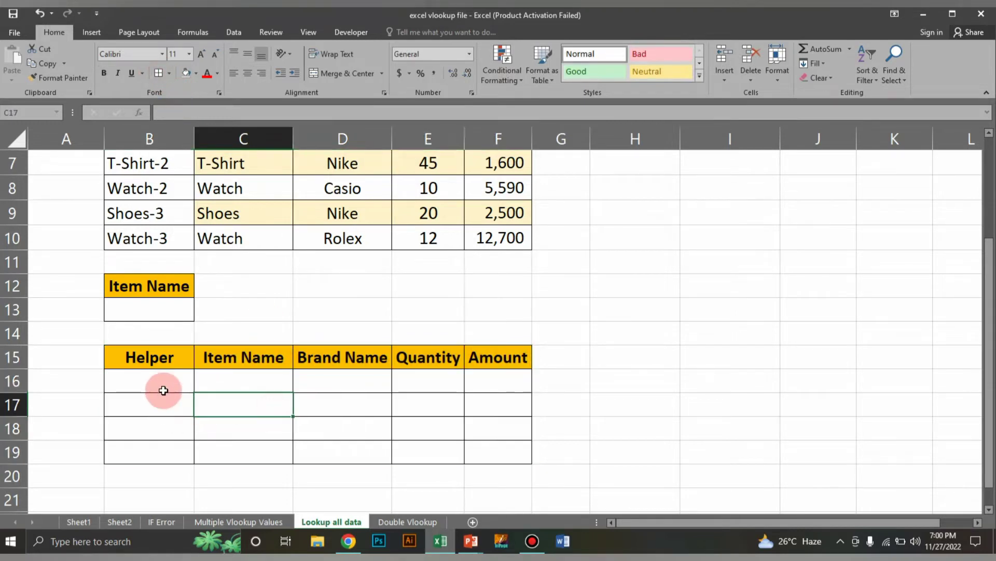
Step: Number the Helper cells B16:B19 from 1 to 4 and centre the contents of B16:F19
{"action": "left_click", "coordinate": [162, 384]}
{"action": "type", "text": "1"}
{"action": "key", "text": "Return"}
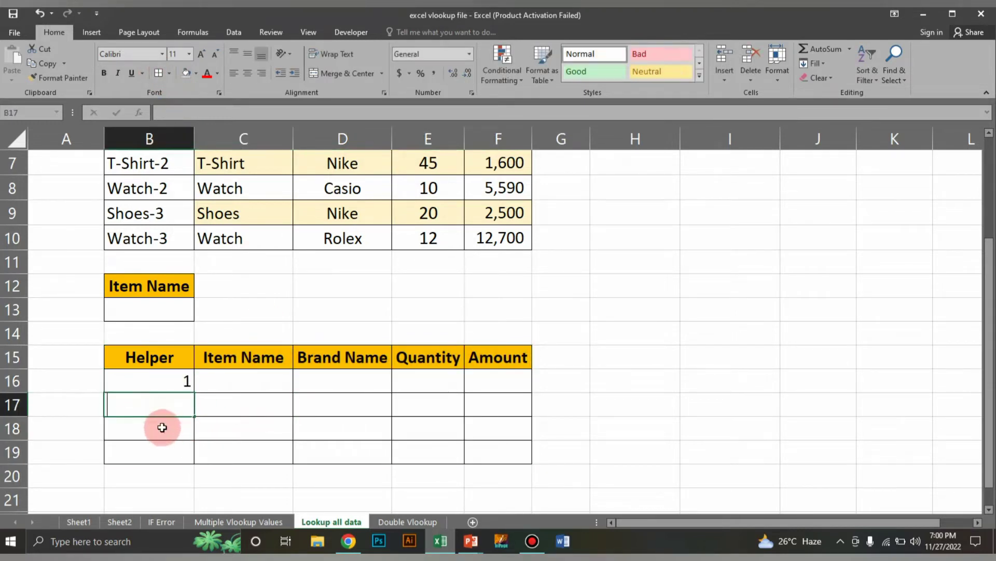
{"action": "type", "text": "2"}
{"action": "key", "text": "Return"}
{"action": "type", "text": "3"}
{"action": "key", "text": "Return"}
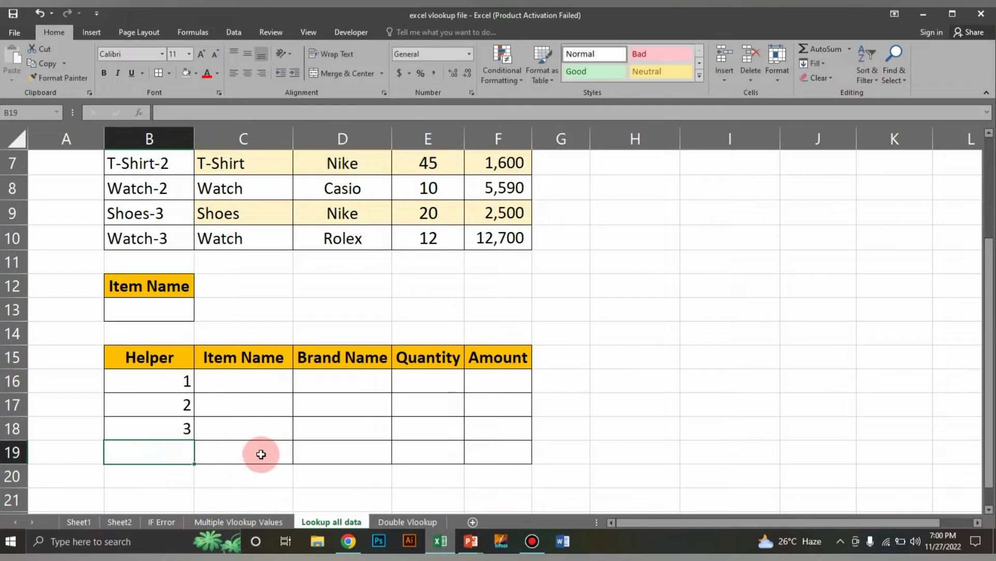
{"action": "type", "text": "4"}
{"action": "left_click", "coordinate": [318, 447]}
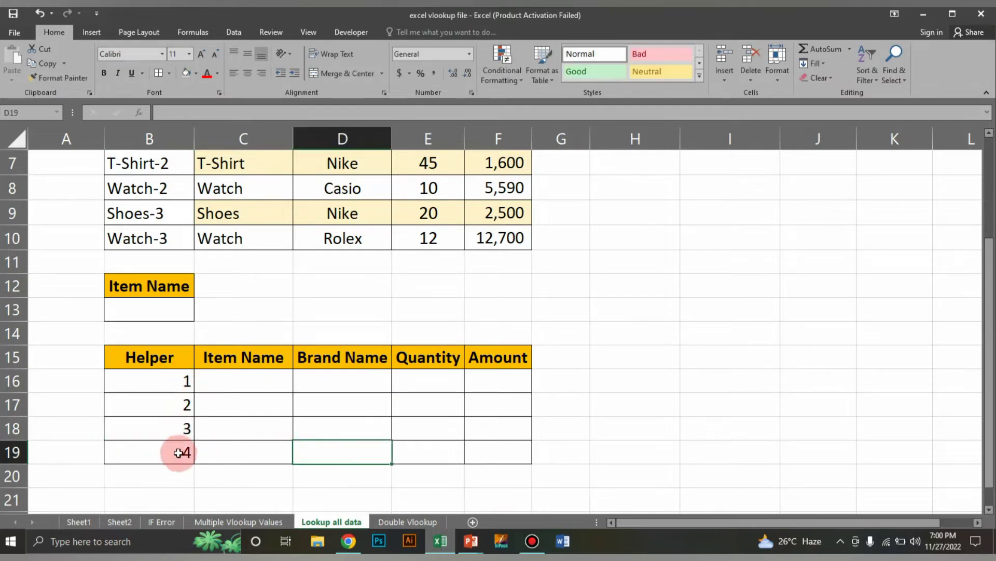
{"action": "left_click_drag", "start_coordinate": [173, 380], "coordinate": [498, 447]}
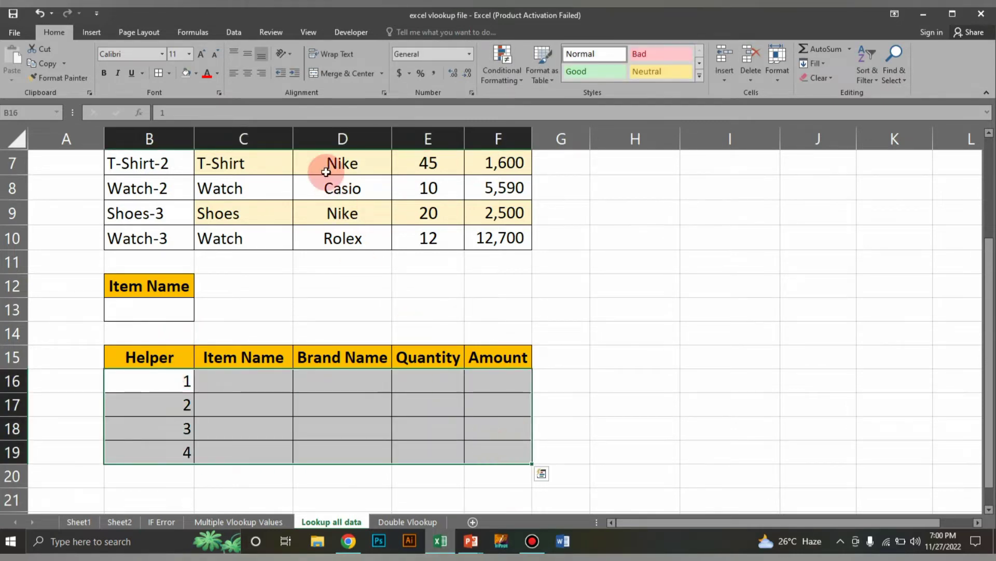
{"action": "left_click", "coordinate": [248, 73]}
Step: Start a VLOOKUP formula in C16 whose lookup value begins with B13&"-"&
{"action": "left_click", "coordinate": [246, 381]}
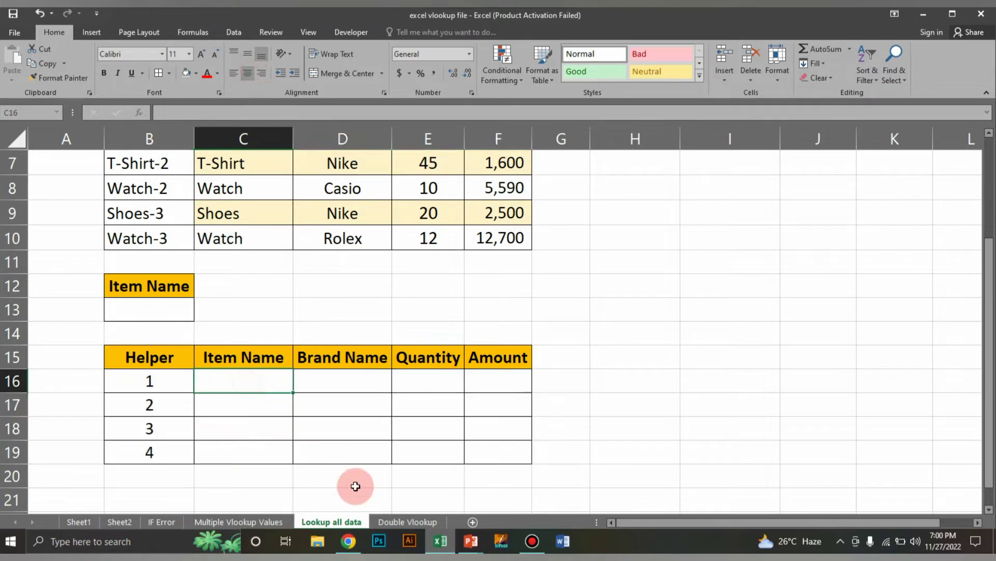
{"action": "type", "text": "=vl"}
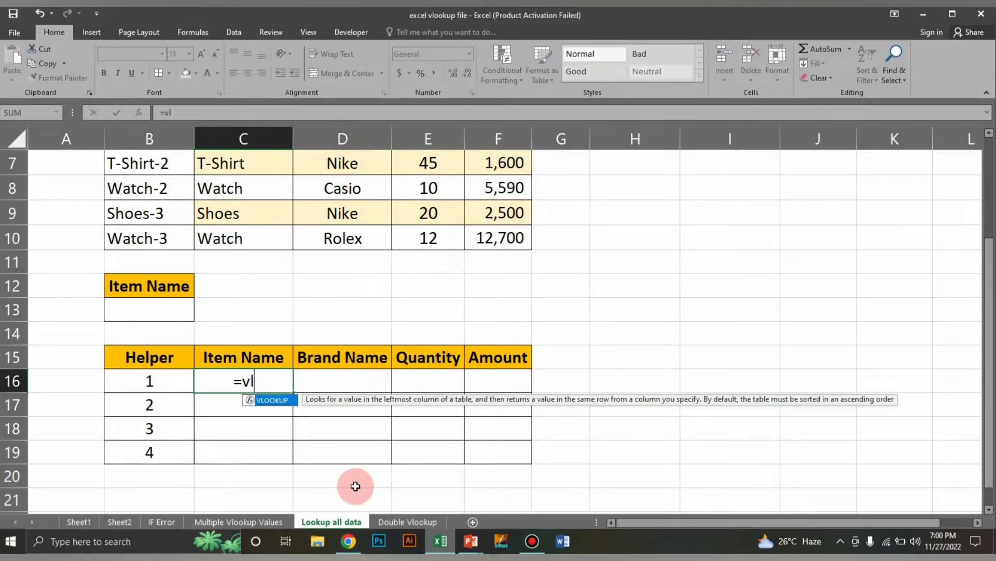
{"action": "type", "text": "ookup("}
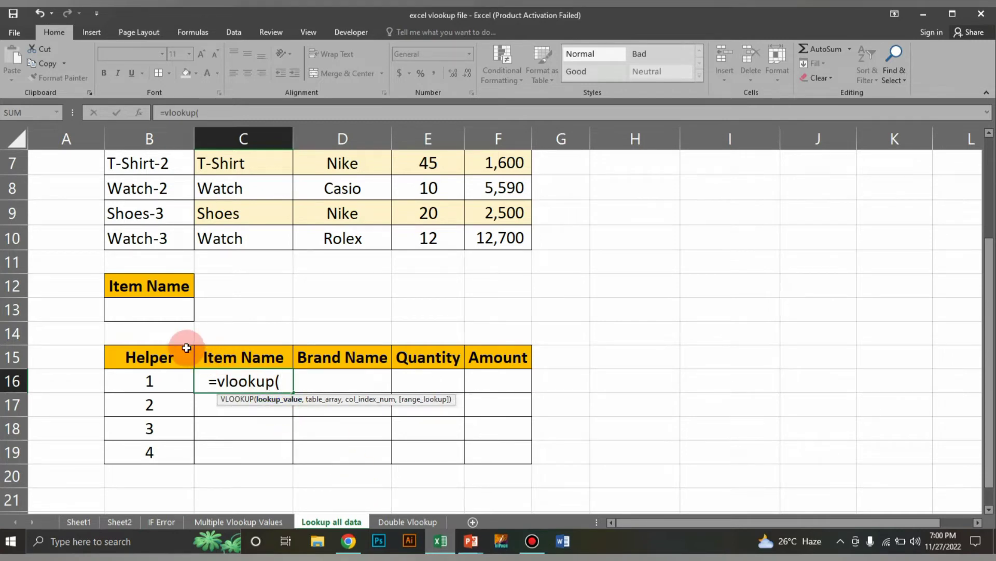
{"action": "left_click", "coordinate": [150, 309]}
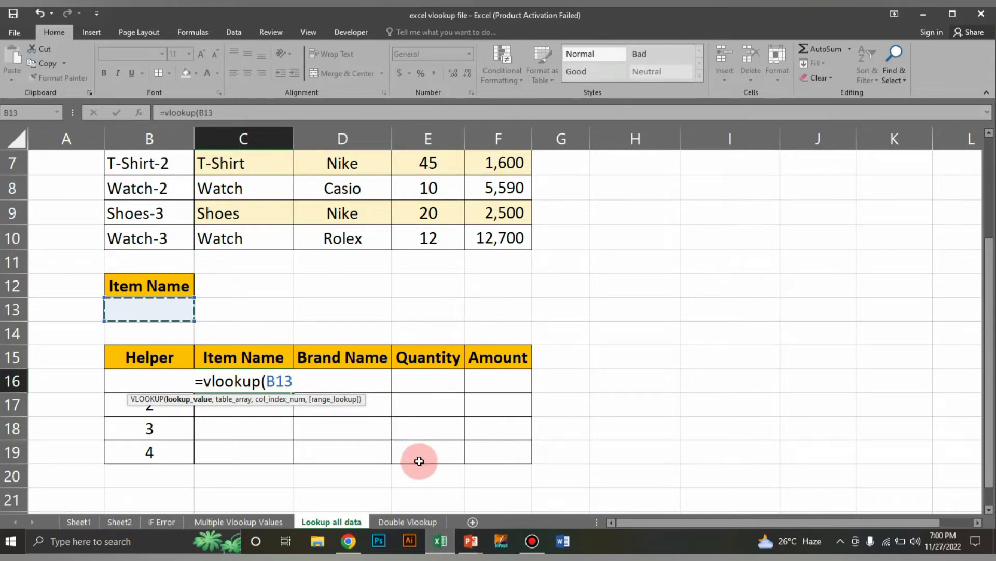
{"action": "type", "text": "&\""}
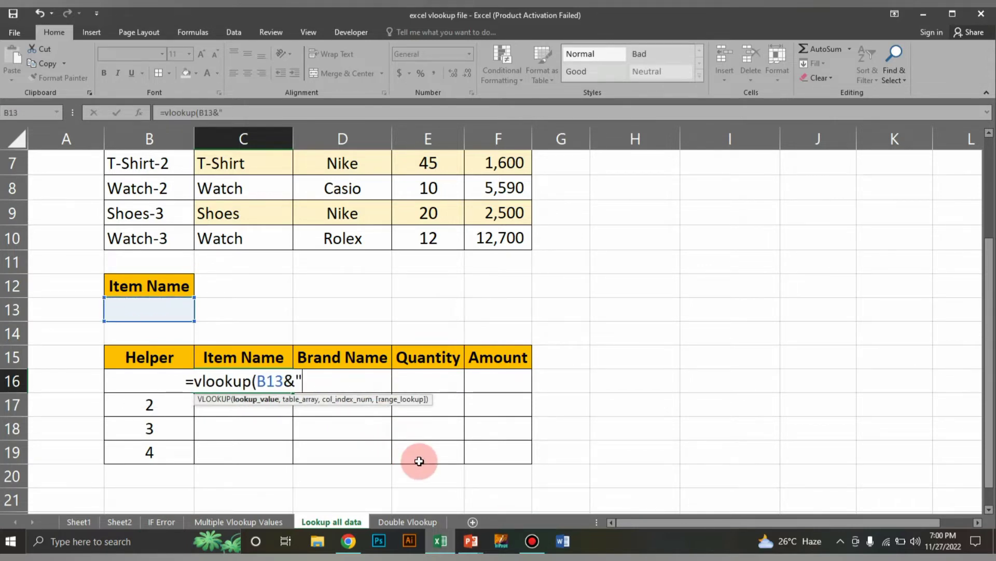
{"action": "type", "text": "-"}
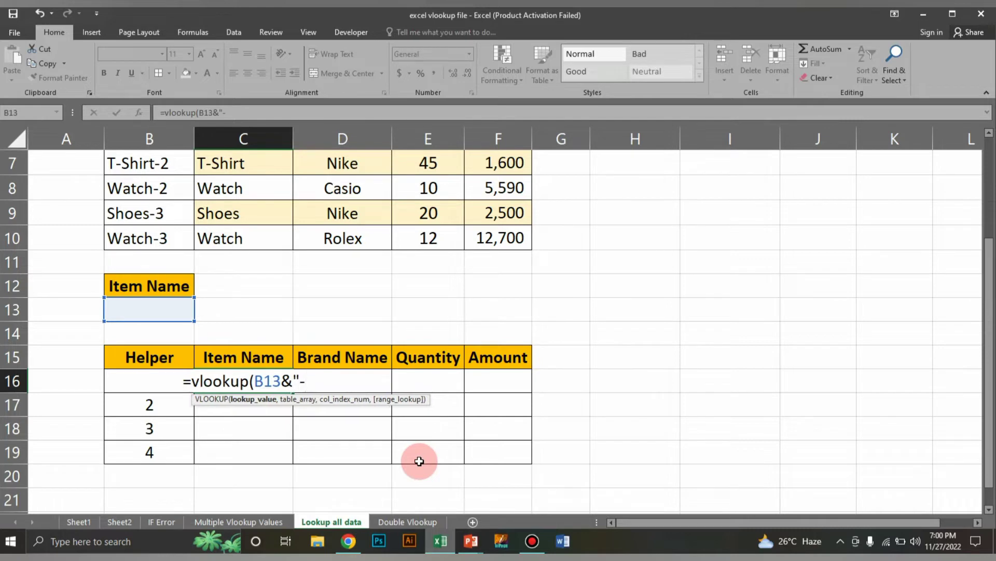
{"action": "type", "text": "\""}
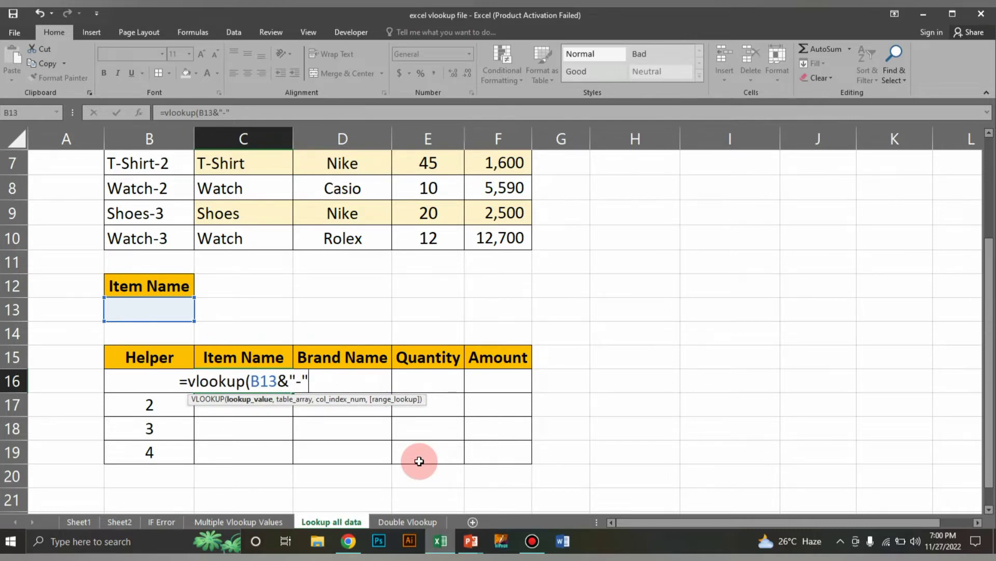
{"action": "type", "text": "&"}
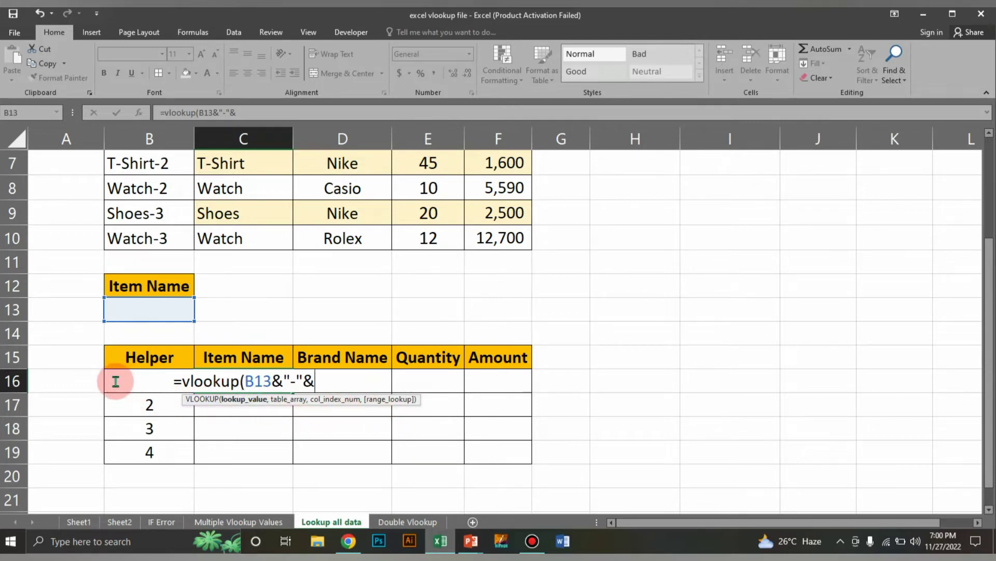
{"action": "key", "text": "Home"}
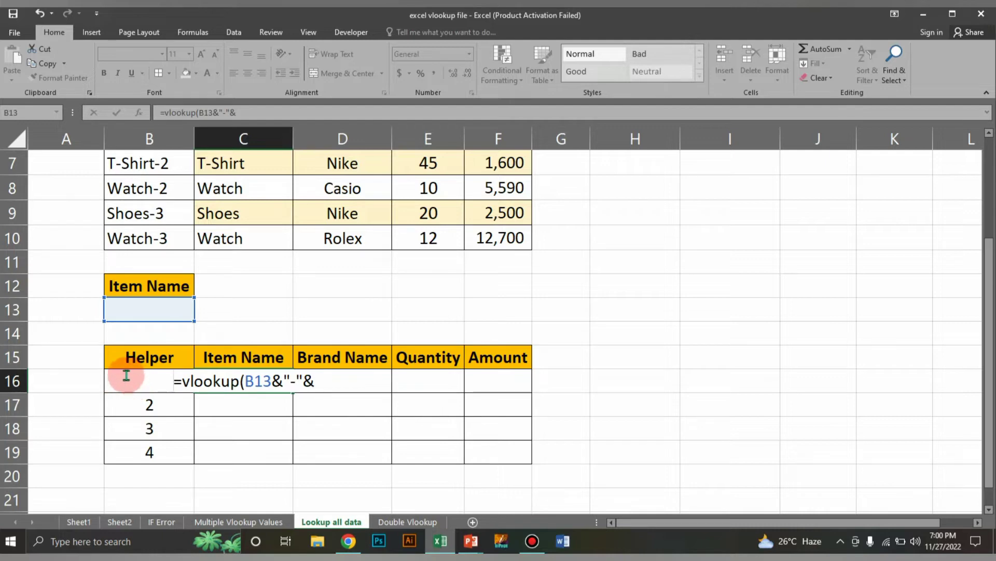
{"action": "type", "text": "="}
{"action": "left_click", "coordinate": [128, 358]}
{"action": "key", "text": "Down"}
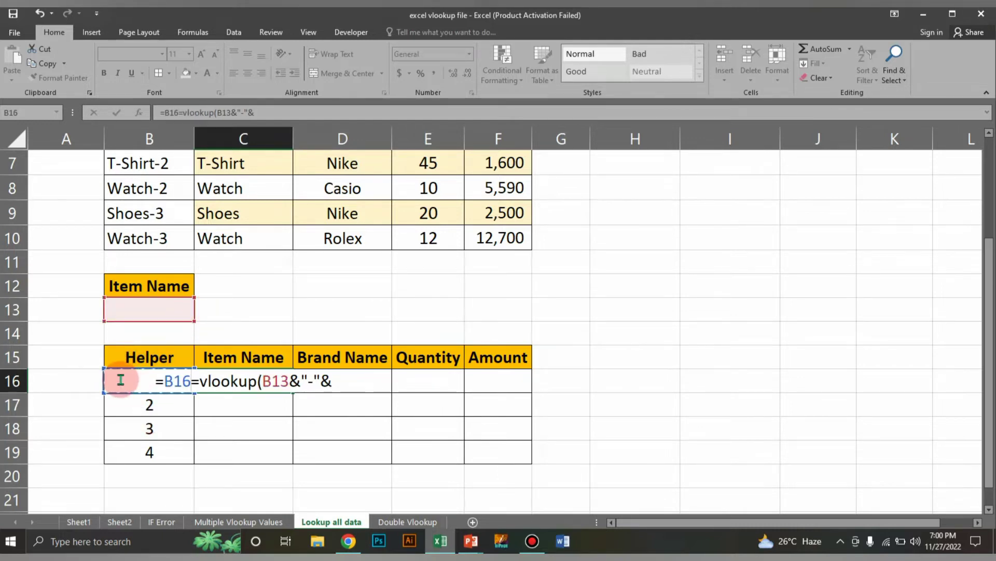
{"action": "key", "text": "Up"}
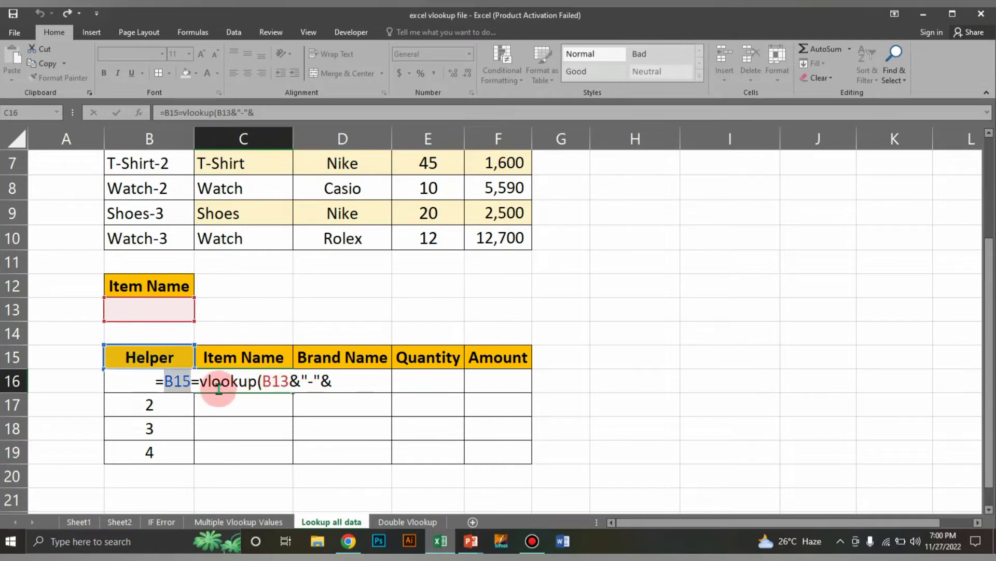
{"action": "key", "text": "BackSpace"}
{"action": "key", "text": "BackSpace"}
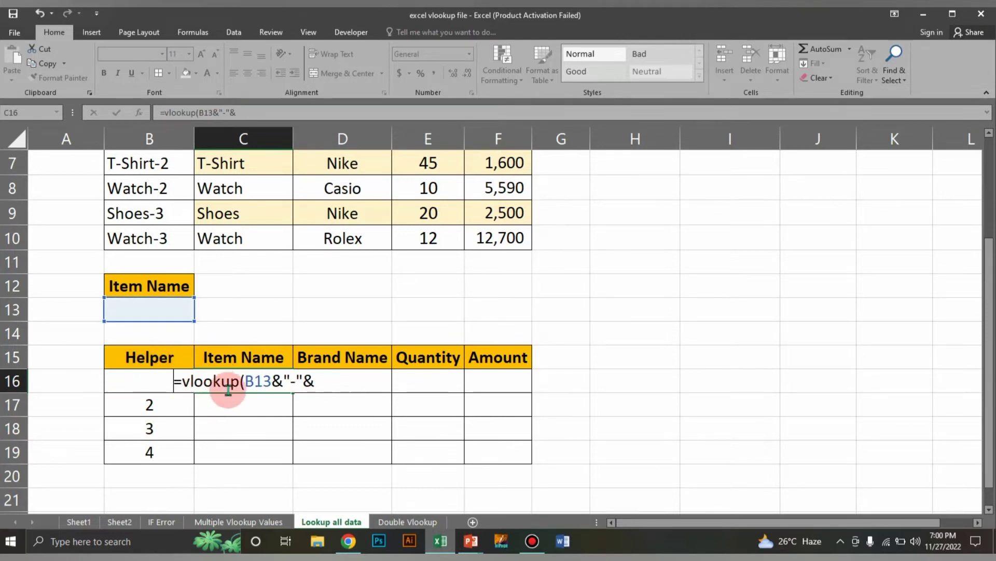
Step: Complete the lookup value of the C16 formula with the Helper number cell B16
{"action": "left_click", "coordinate": [171, 357]}
{"action": "key", "text": "BackSpace"}
{"action": "type", "text": "6"}
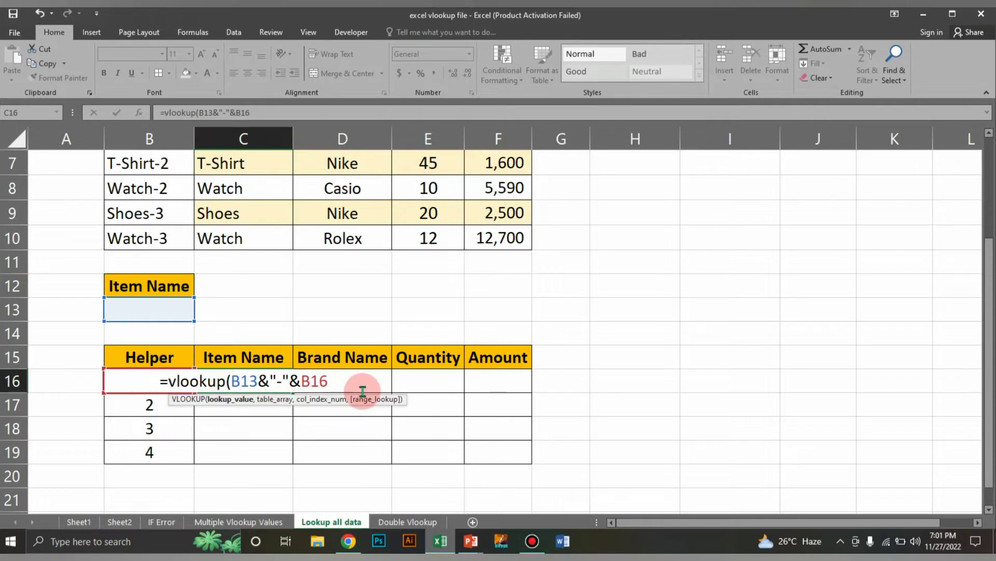
{"action": "type", "text": ","}
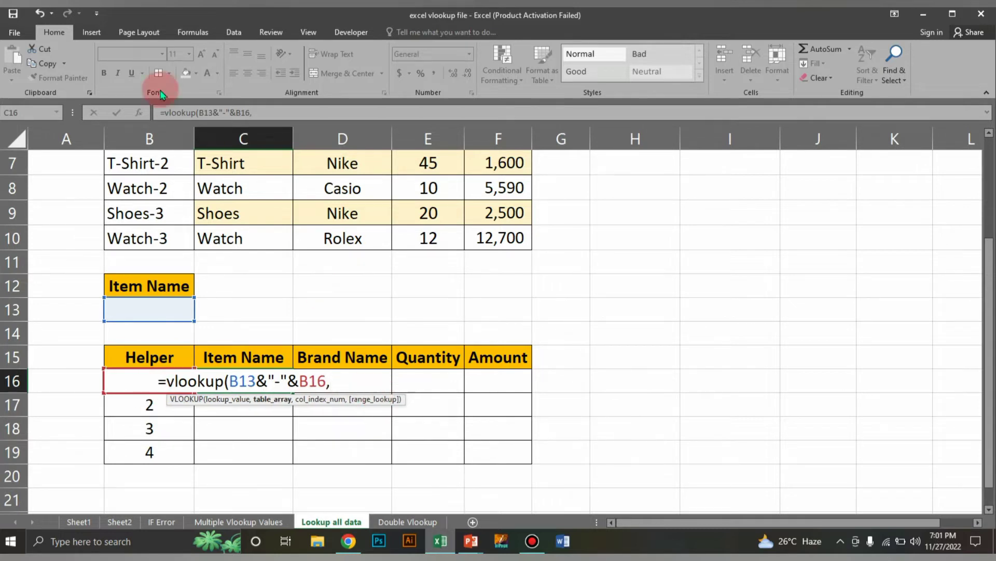
Step: Set the item table B2:F10, including its headers, as the table array of the C16 VLOOKUP
{"action": "scroll", "coordinate": [267, 187], "scroll_direction": "up", "scroll_amount": 2}
{"action": "left_click_drag", "start_coordinate": [172, 197], "coordinate": [498, 389]}
{"action": "scroll", "coordinate": [472, 400], "scroll_direction": "down", "scroll_amount": 5}
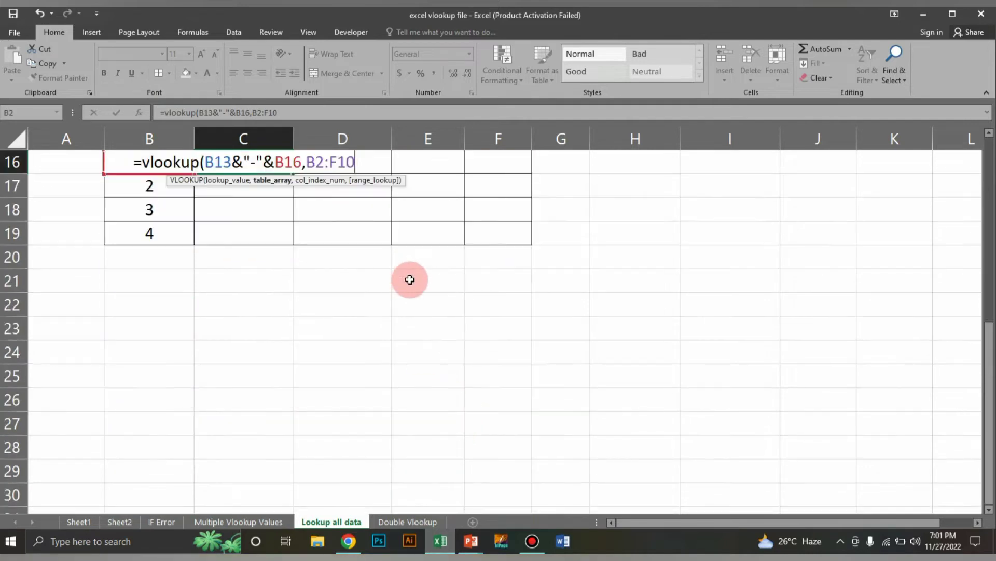
{"action": "scroll", "coordinate": [409, 279], "scroll_direction": "up", "scroll_amount": 3}
{"action": "left_click", "coordinate": [374, 382]}
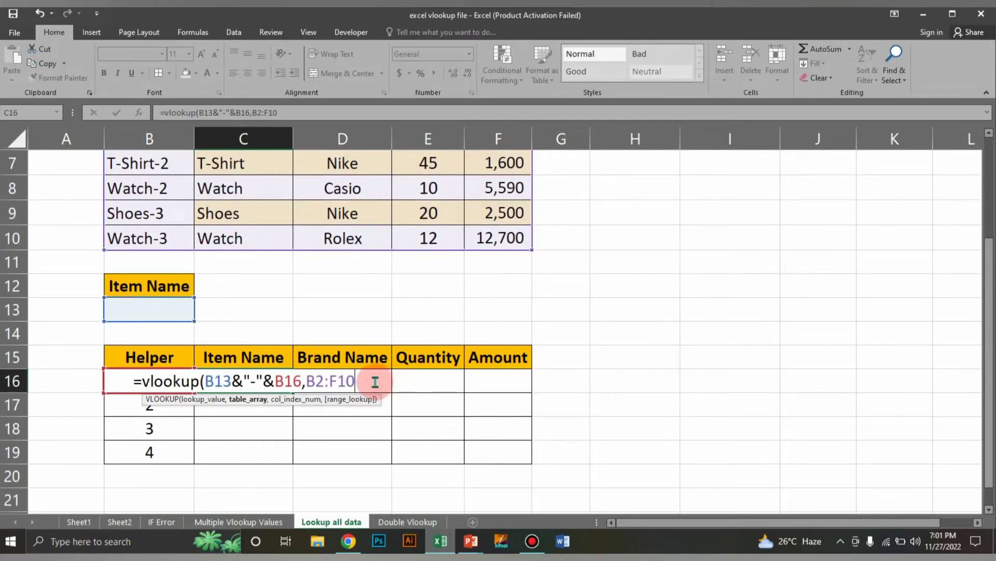
{"action": "type", "text": ","}
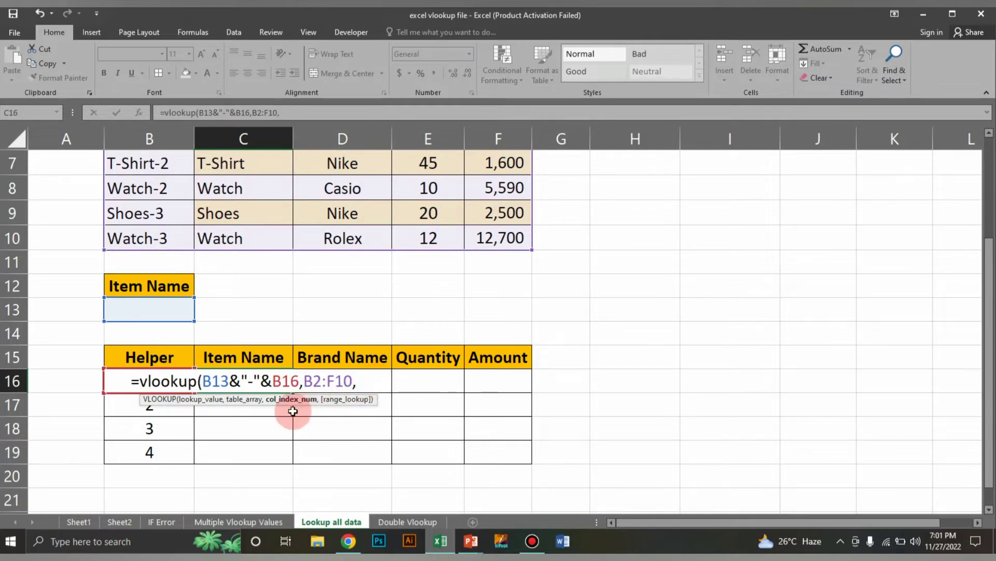
Step: Complete the C16 VLOOKUP with column index 2 and exact match 0
{"action": "scroll", "coordinate": [246, 197], "scroll_direction": "up", "scroll_amount": 2}
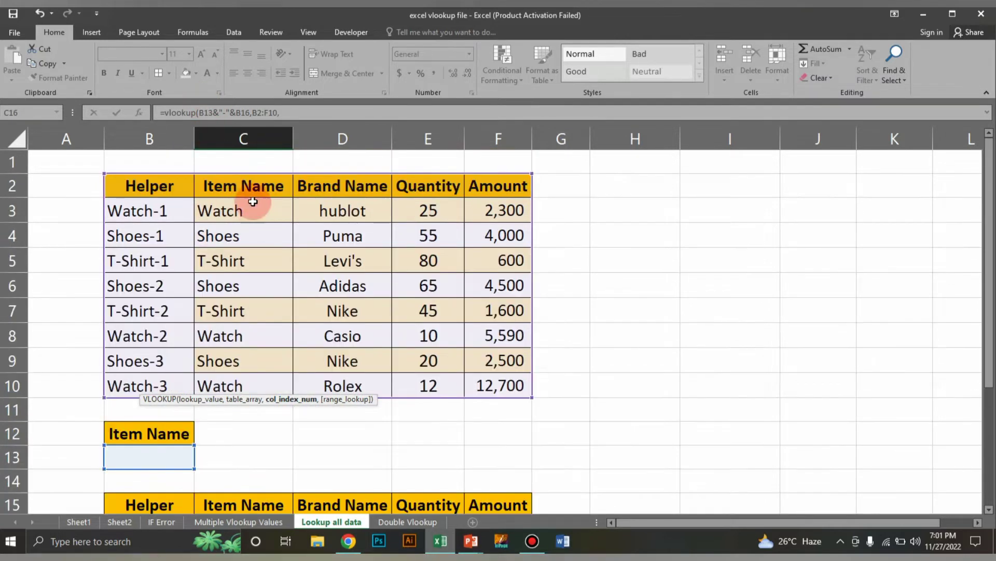
{"action": "scroll", "coordinate": [423, 430], "scroll_direction": "down", "scroll_amount": 4}
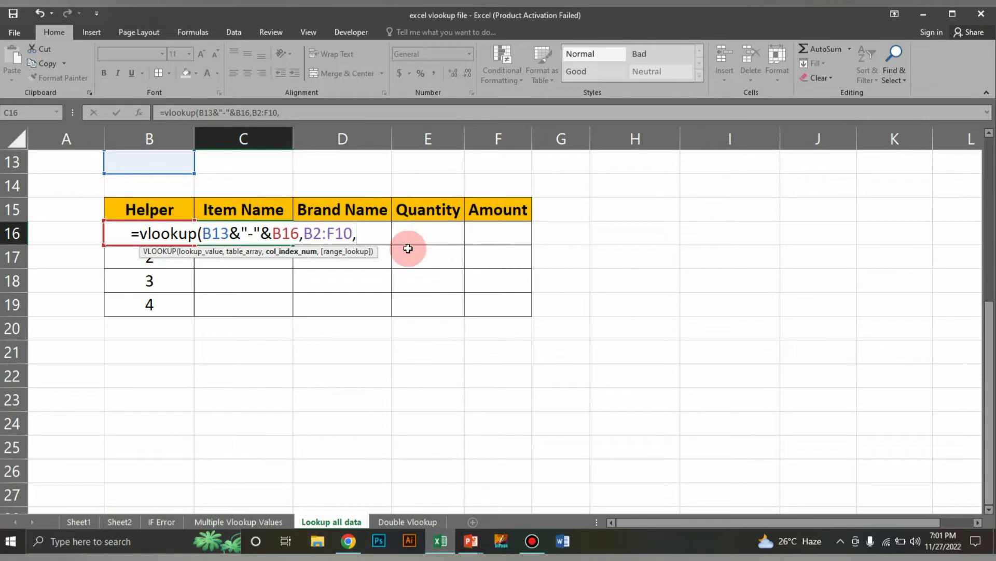
{"action": "type", "text": "2,0"}
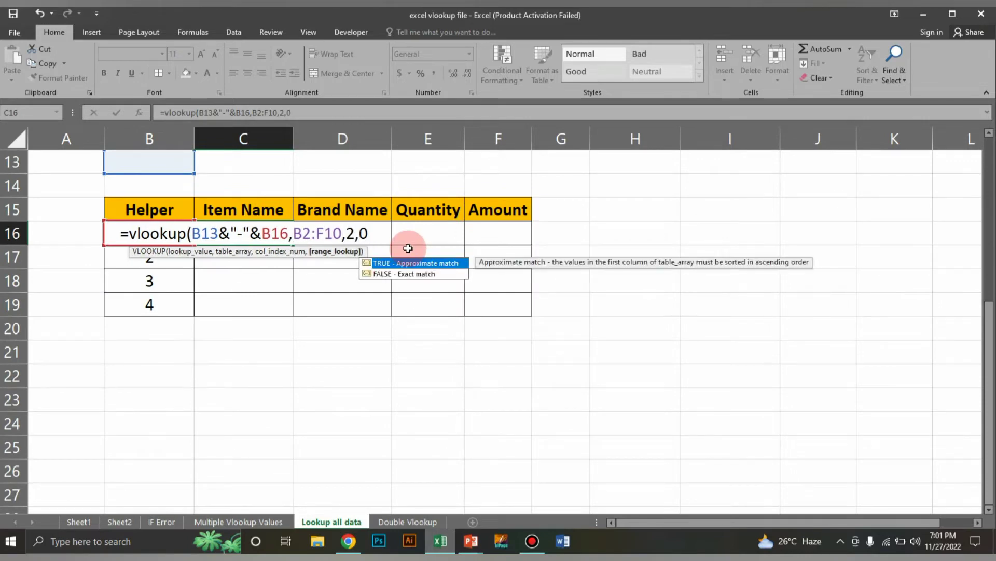
{"action": "type", "text": ")"}
{"action": "key", "text": "Return"}
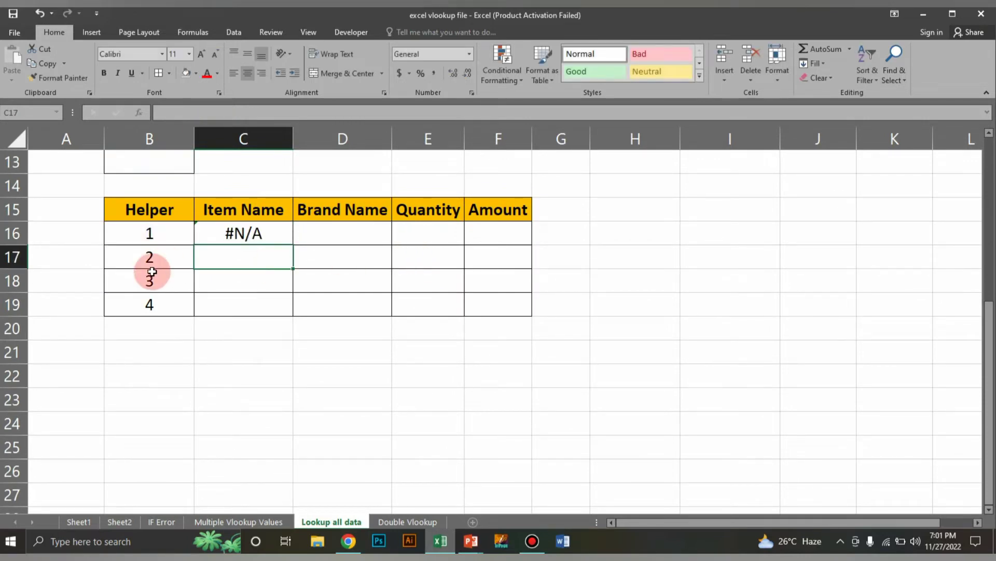
Step: Enter watch as the item name in B13
{"action": "scroll", "coordinate": [176, 280], "scroll_direction": "up", "scroll_amount": 2}
{"action": "left_click", "coordinate": [172, 306]}
{"action": "type", "text": "wat"}
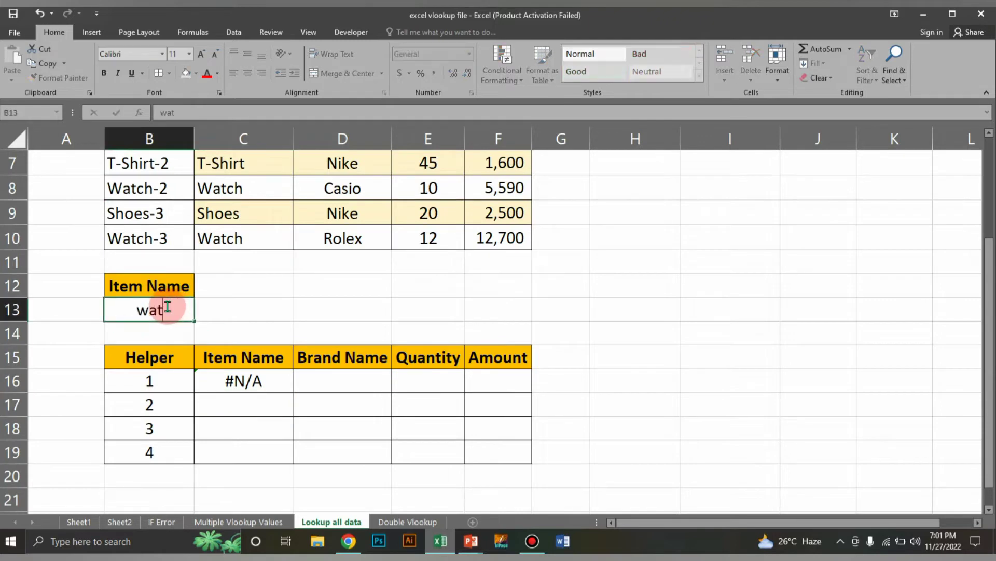
{"action": "type", "text": "ch"}
{"action": "key", "text": "Return"}
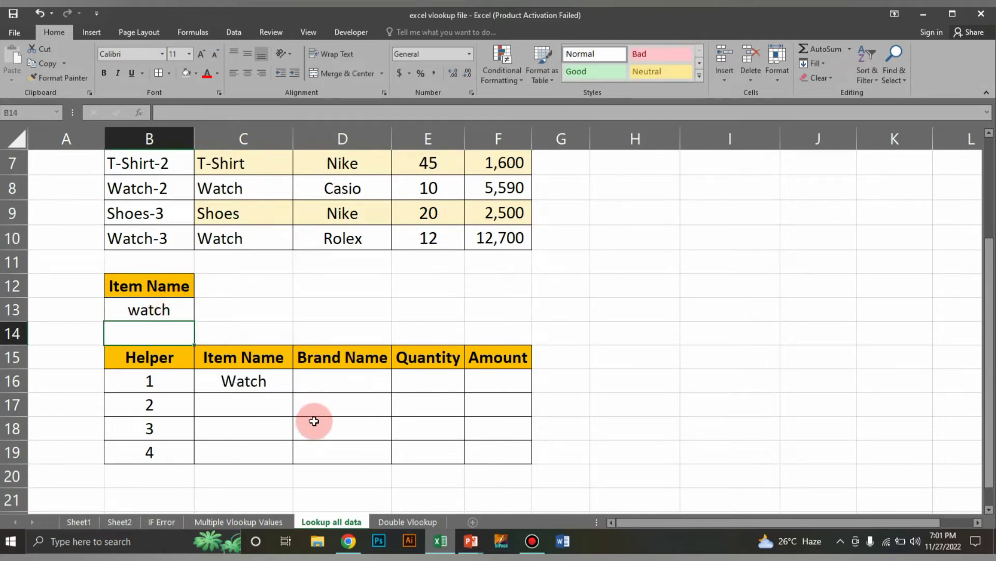
Step: Try to fill the C16 formula across and down to F18, and undo the fill
{"action": "double_click", "coordinate": [277, 383]}
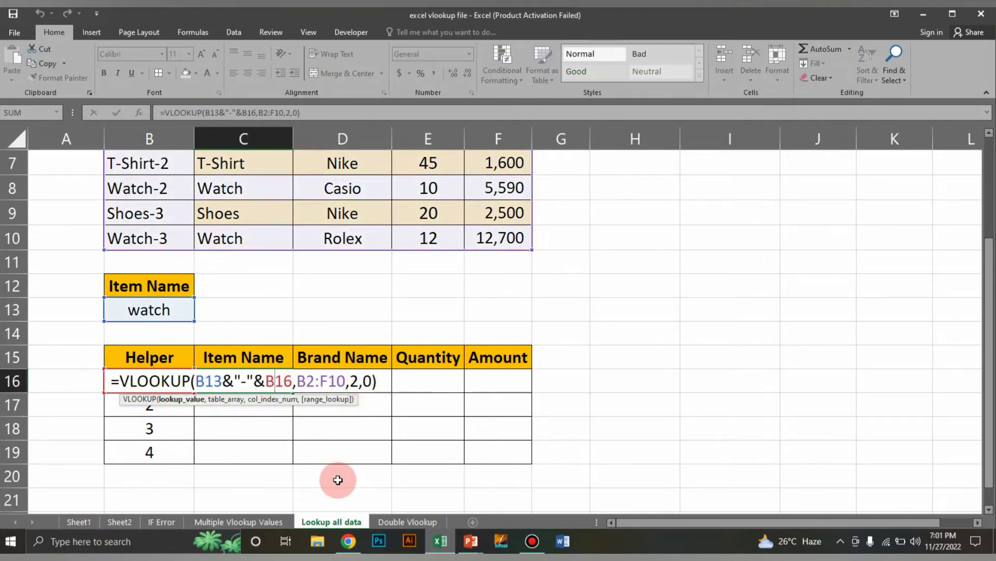
{"action": "key", "text": "Return"}
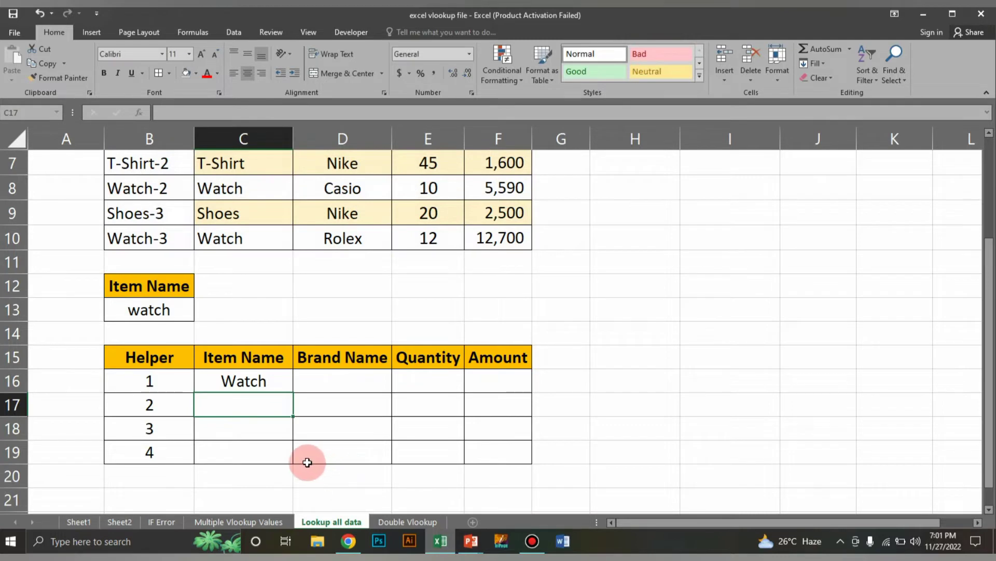
{"action": "left_click", "coordinate": [269, 388]}
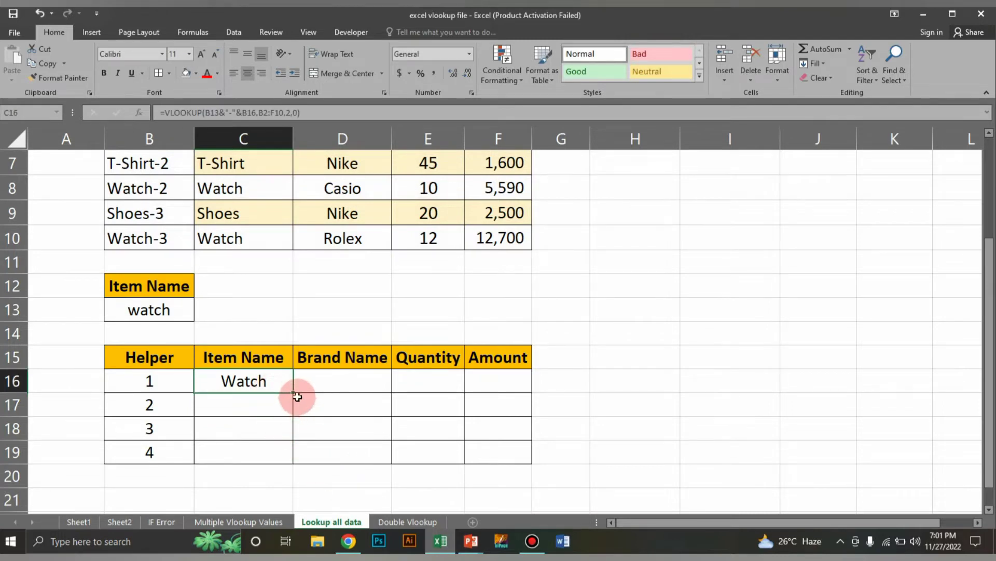
{"action": "left_click_drag", "start_coordinate": [295, 393], "coordinate": [530, 440]}
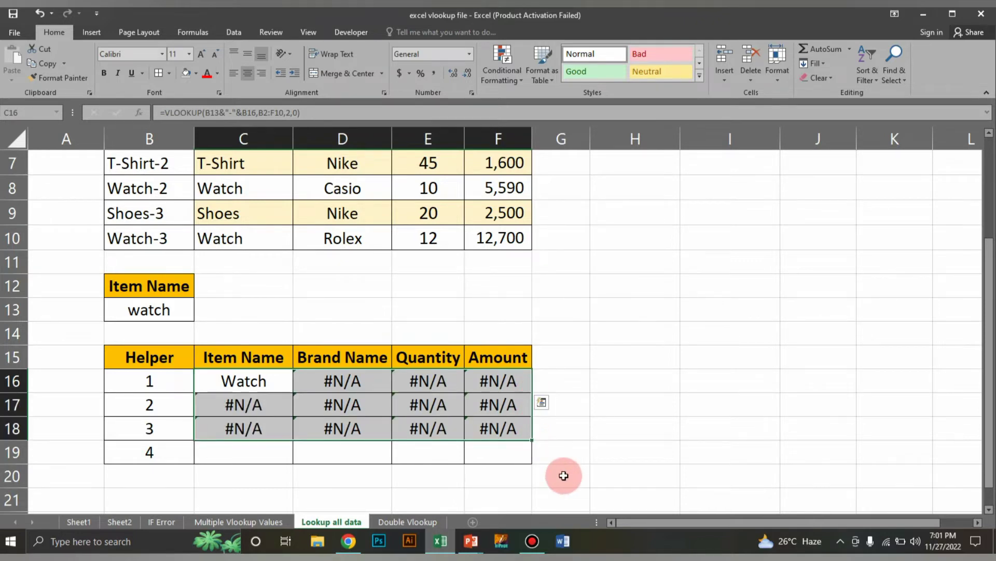
{"action": "key", "text": "ctrl+z"}
{"action": "key", "text": "ctrl+z"}
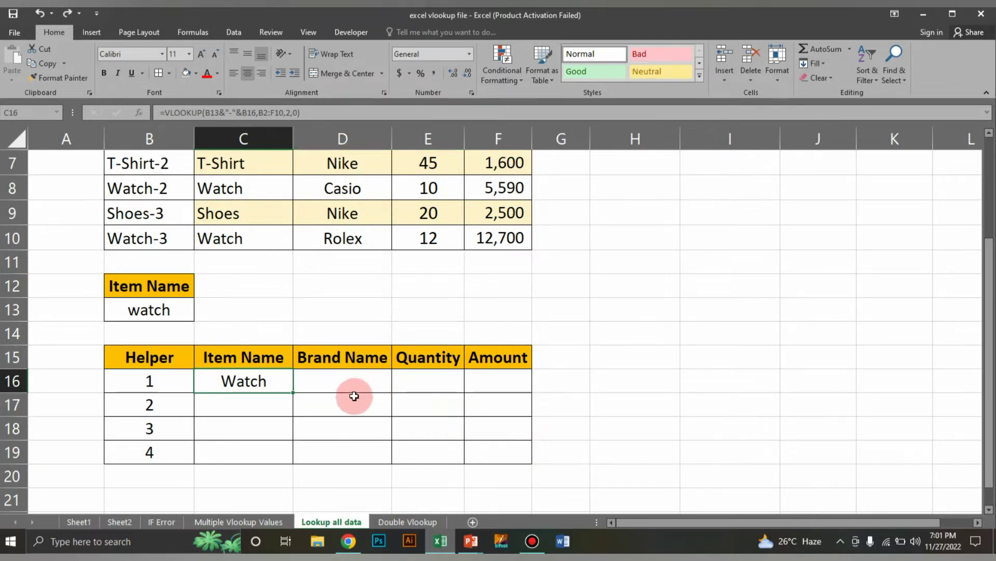
Step: Lock the lookup value references in the C16 formula as $B$13 and $B16
{"action": "double_click", "coordinate": [267, 380]}
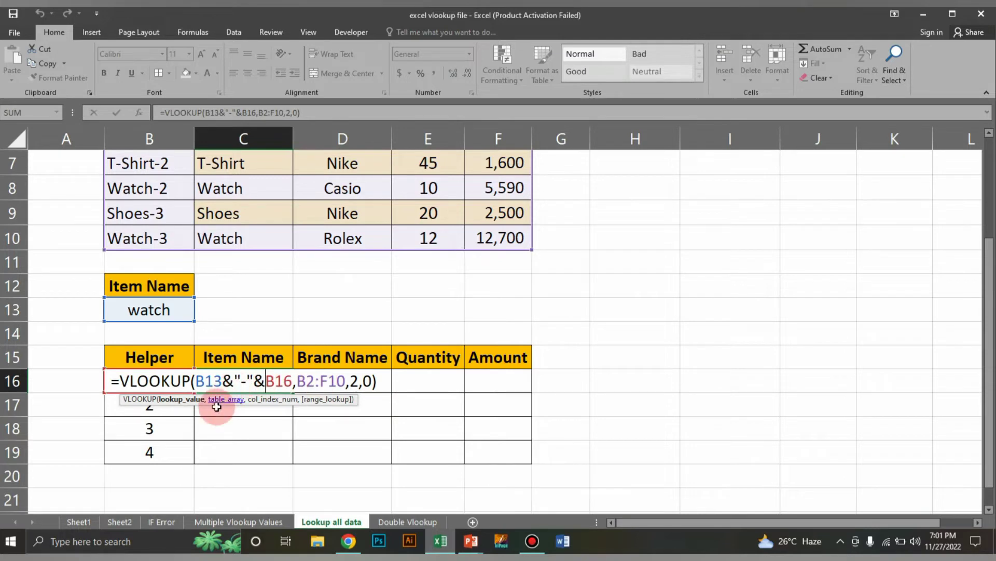
{"action": "left_click", "coordinate": [205, 381]}
{"action": "left_click_drag", "start_coordinate": [200, 381], "coordinate": [196, 381]}
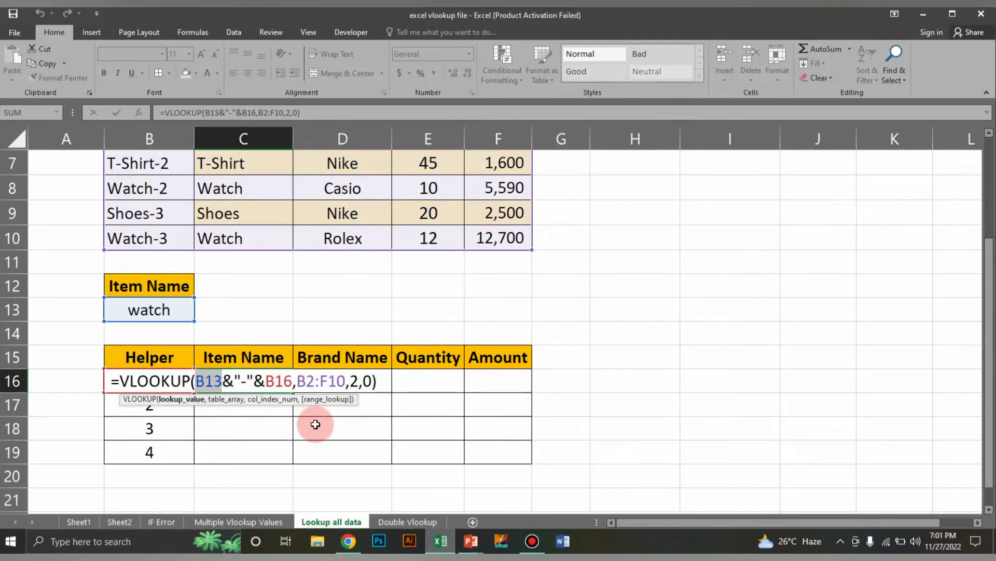
{"action": "key", "text": "F4"}
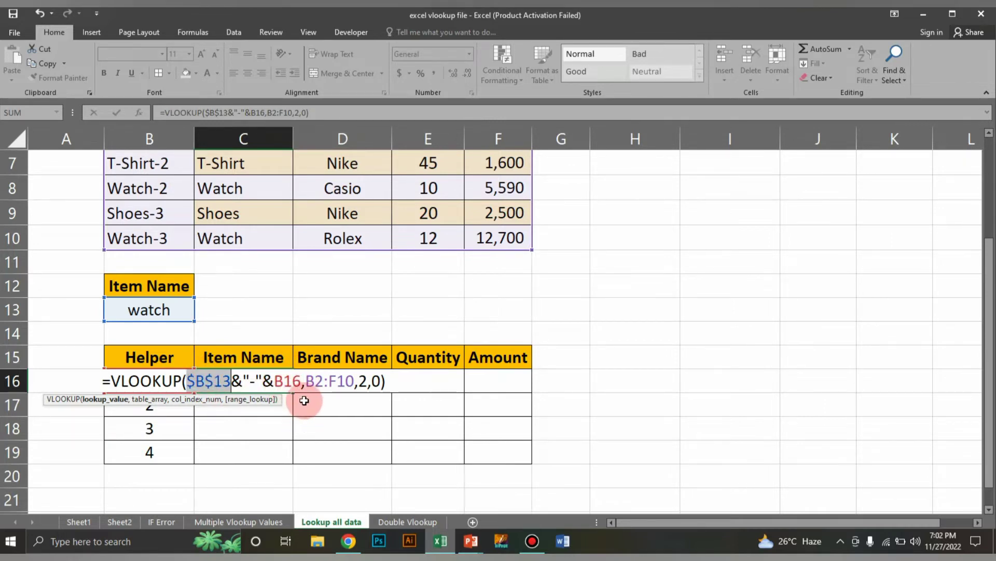
{"action": "left_click", "coordinate": [278, 381]}
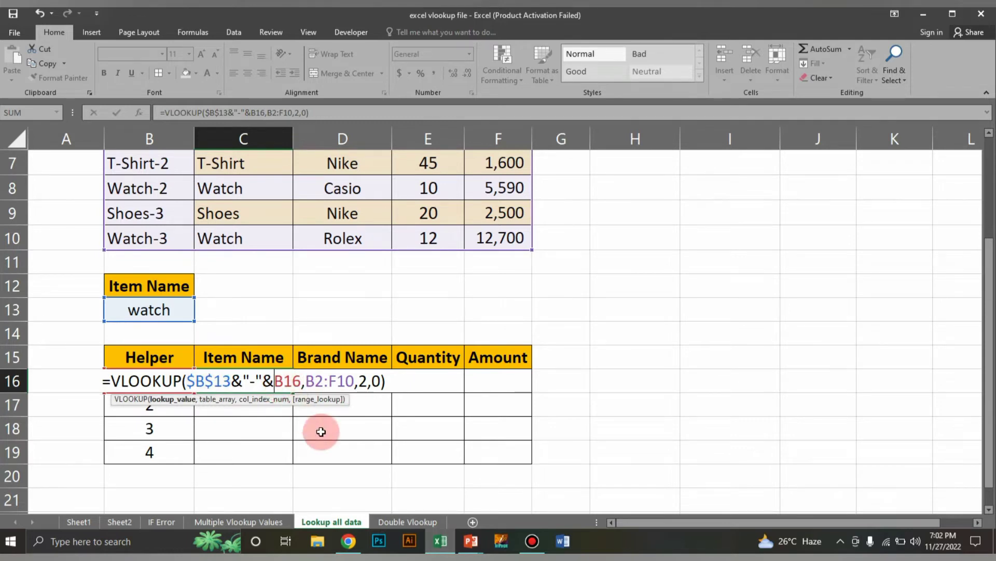
{"action": "type", "text": "4"}
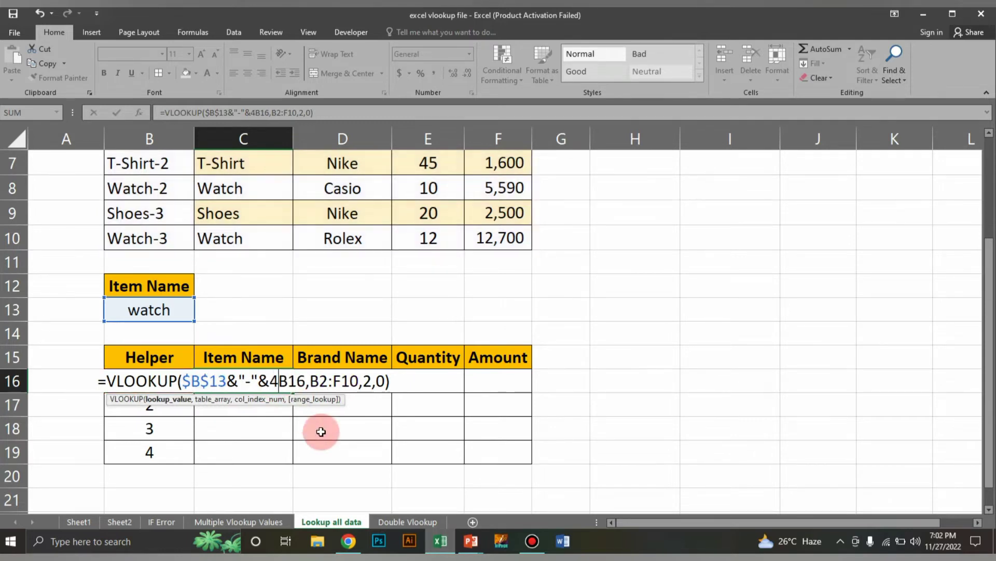
{"action": "key", "text": "BackSpace"}
{"action": "type", "text": "$"}
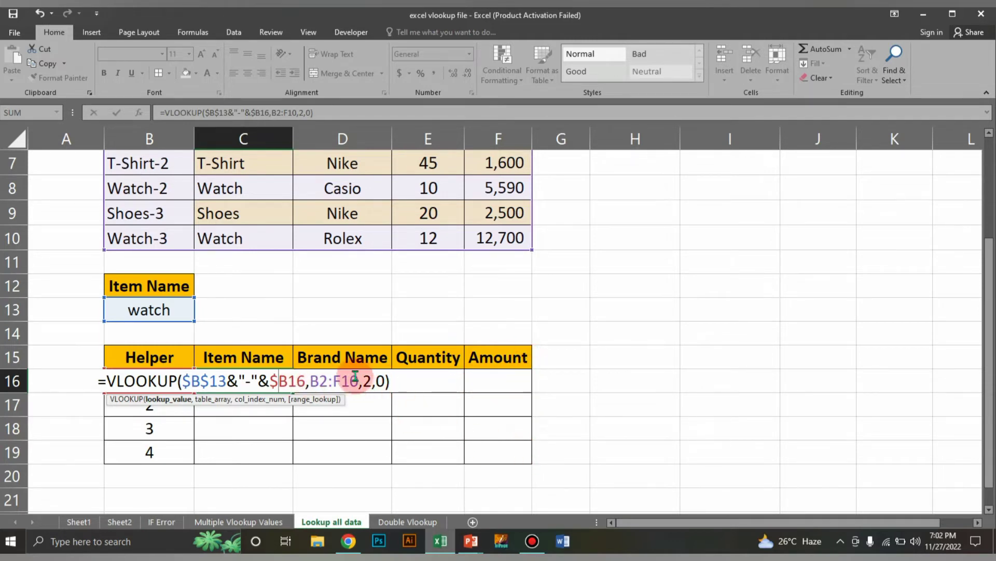
Step: Make the table array of the C16 formula absolute as $B$2:$F$10
{"action": "left_click_drag", "start_coordinate": [358, 381], "coordinate": [310, 380]}
{"action": "key", "text": "F4"}
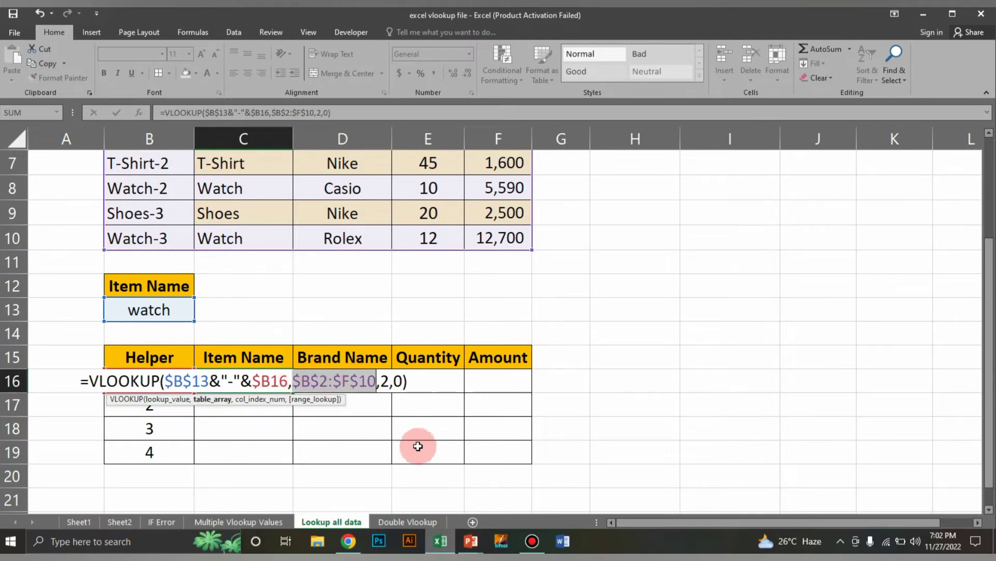
{"action": "key", "text": "Return"}
Step: Fill the C16 formula across to F16 and set the column index in D16 to 3 for the brand name
{"action": "left_click", "coordinate": [244, 378]}
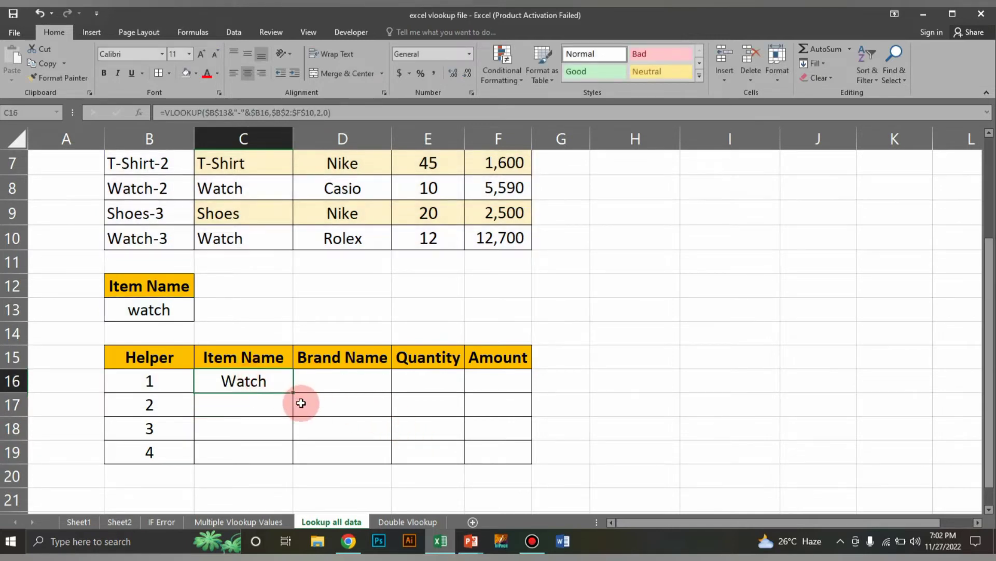
{"action": "left_click_drag", "start_coordinate": [294, 392], "coordinate": [513, 393]}
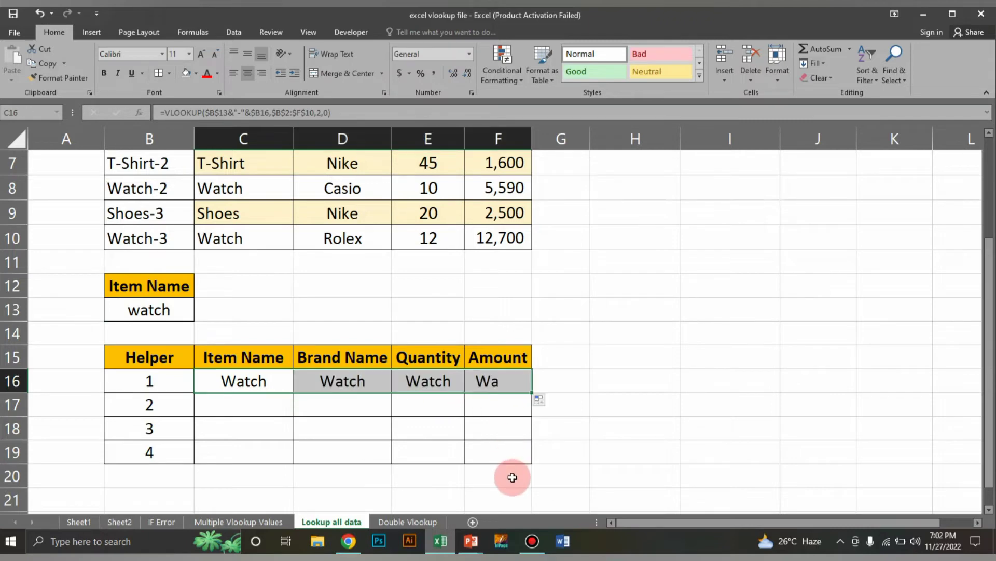
{"action": "left_click", "coordinate": [367, 378]}
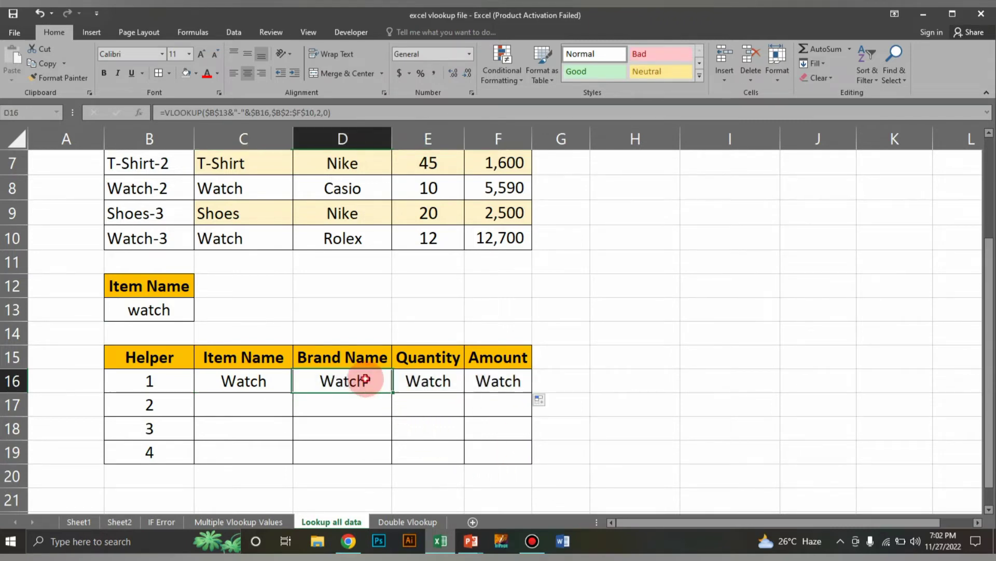
{"action": "double_click", "coordinate": [367, 378]}
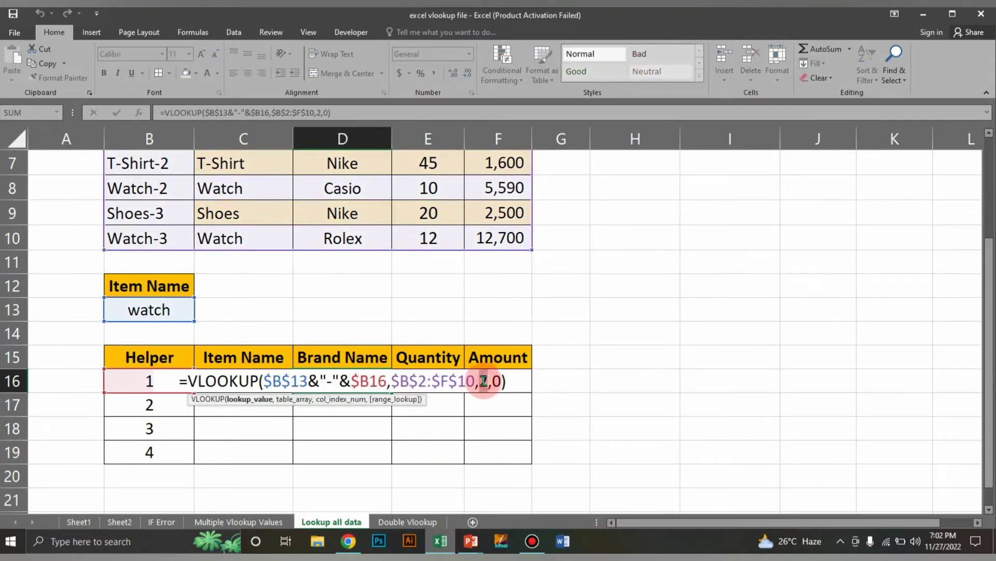
{"action": "double_click", "coordinate": [484, 382]}
{"action": "type", "text": "3"}
{"action": "key", "text": "Return"}
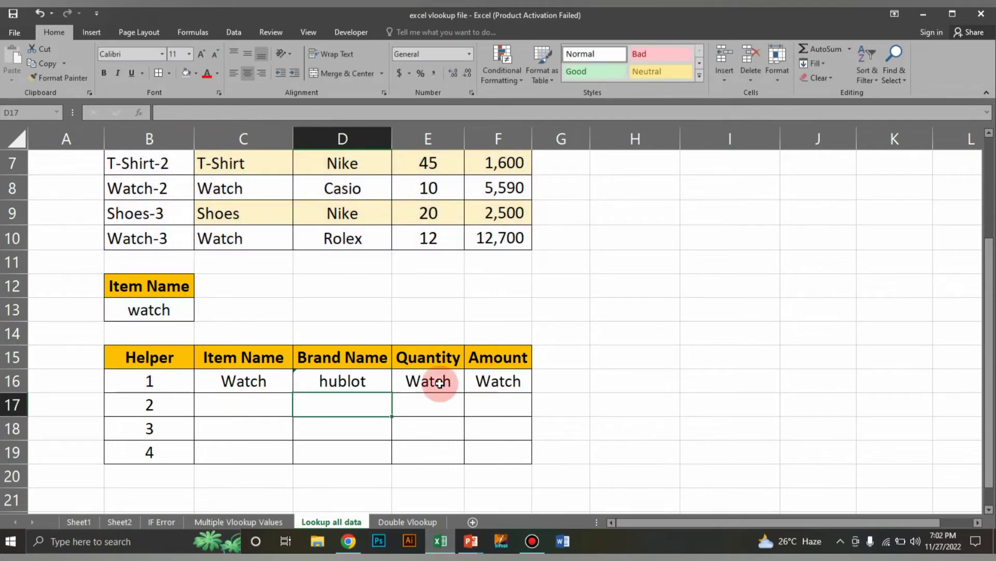
Step: Set the VLOOKUP column index to 4 in the Quantity cell E16 and to 5 in the Amount cell F16
{"action": "double_click", "coordinate": [439, 381]}
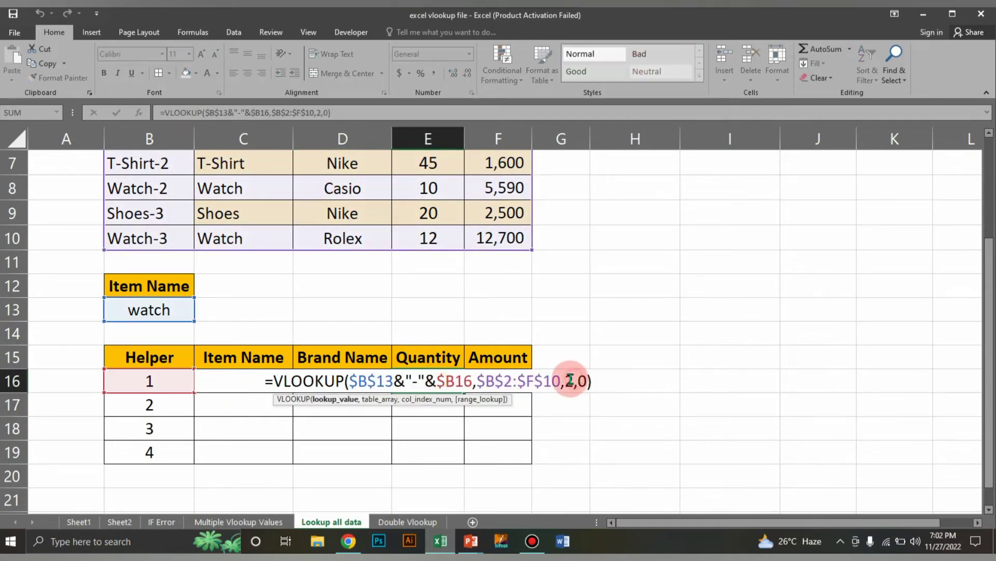
{"action": "double_click", "coordinate": [568, 380]}
{"action": "type", "text": "4"}
{"action": "key", "text": "Return"}
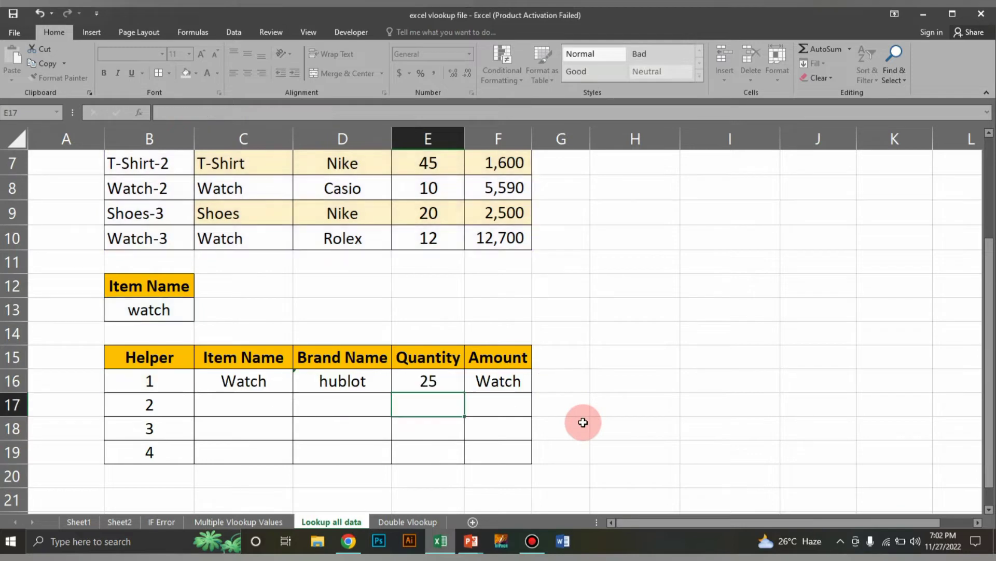
{"action": "double_click", "coordinate": [506, 381]}
{"action": "left_click", "coordinate": [644, 379]}
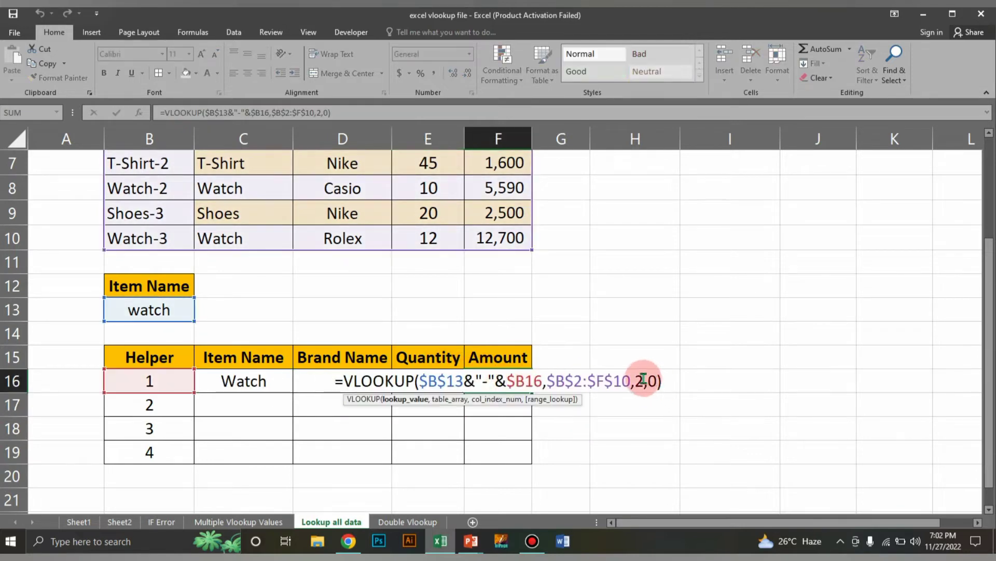
{"action": "double_click", "coordinate": [638, 378]}
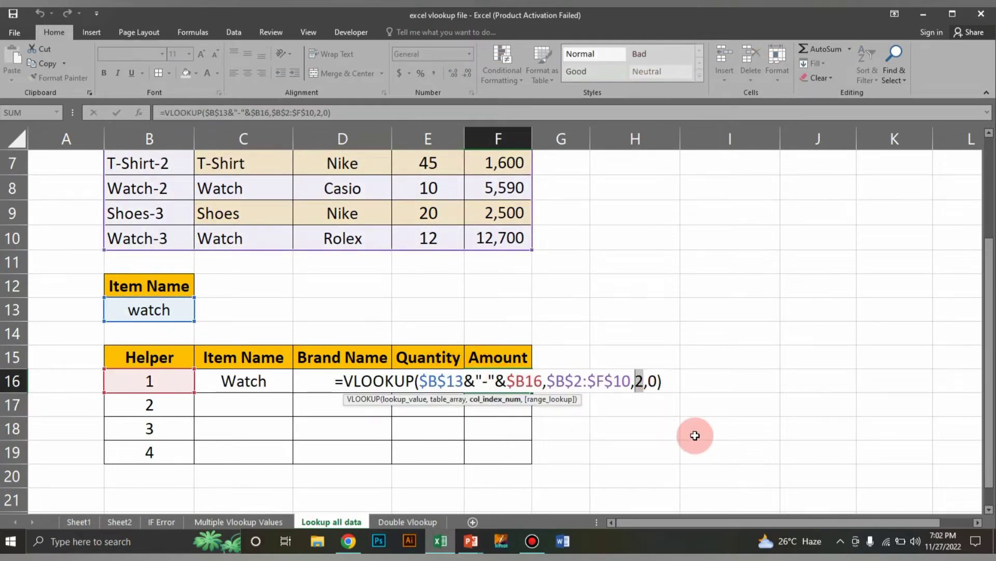
{"action": "type", "text": "5"}
{"action": "key", "text": "Return"}
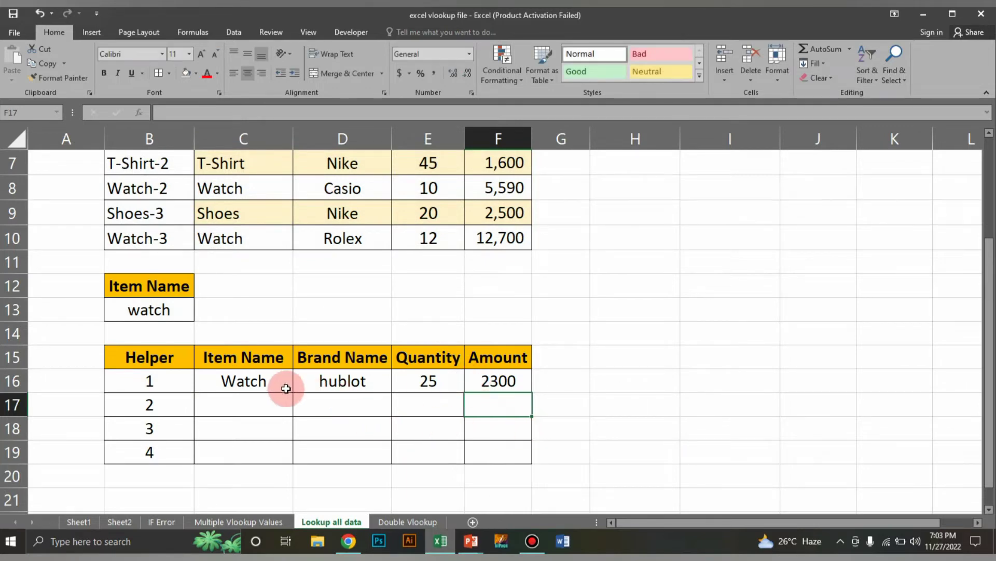
Step: Fill the formulas in C16:F16 down to row 19
{"action": "left_click_drag", "start_coordinate": [276, 381], "coordinate": [529, 456]}
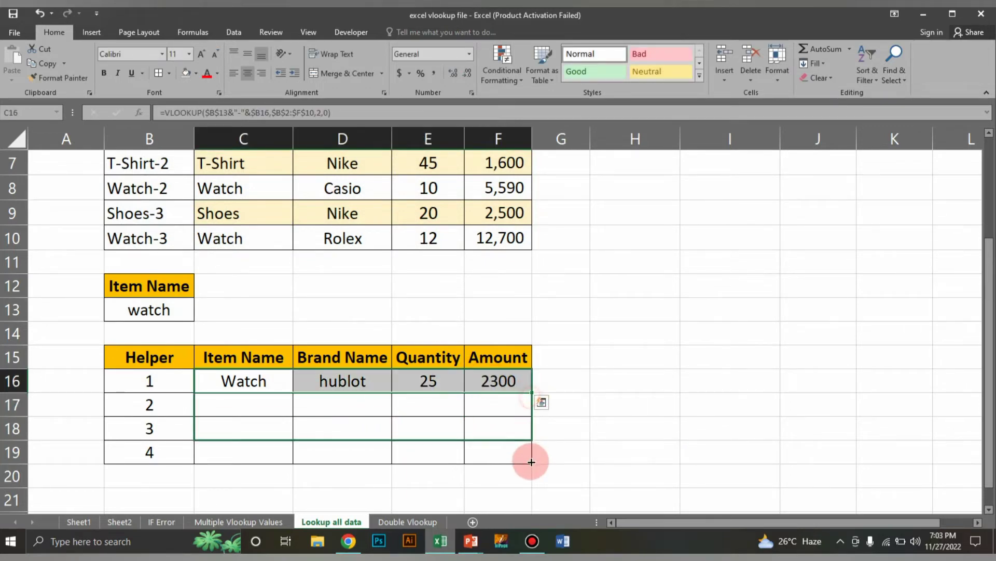
{"action": "left_click", "coordinate": [688, 456]}
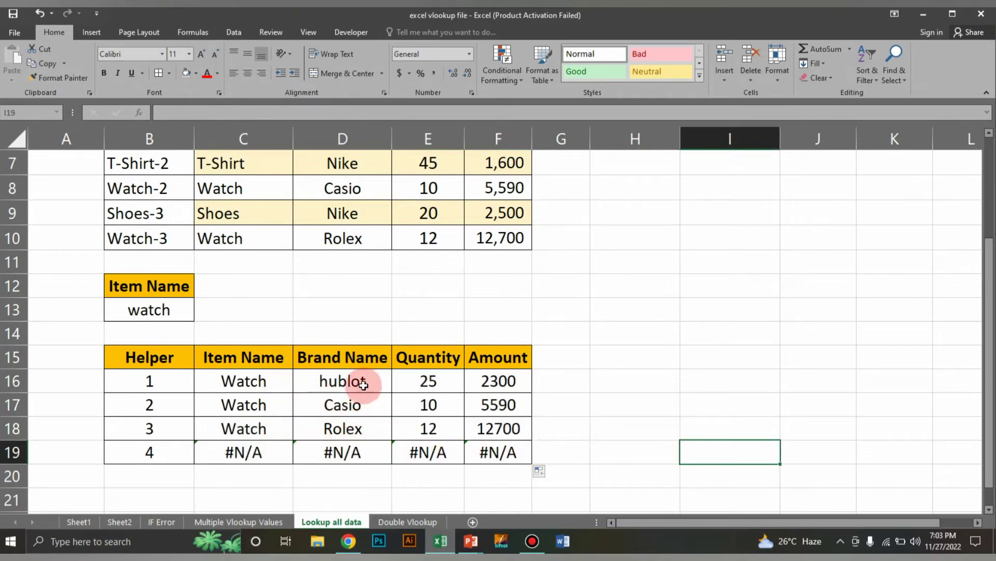
Step: Test the lookup table by setting the item name in B13 first to shoes and finally to t-shirt
{"action": "left_click", "coordinate": [145, 306]}
{"action": "type", "text": "shoes"}
{"action": "key", "text": "Return"}
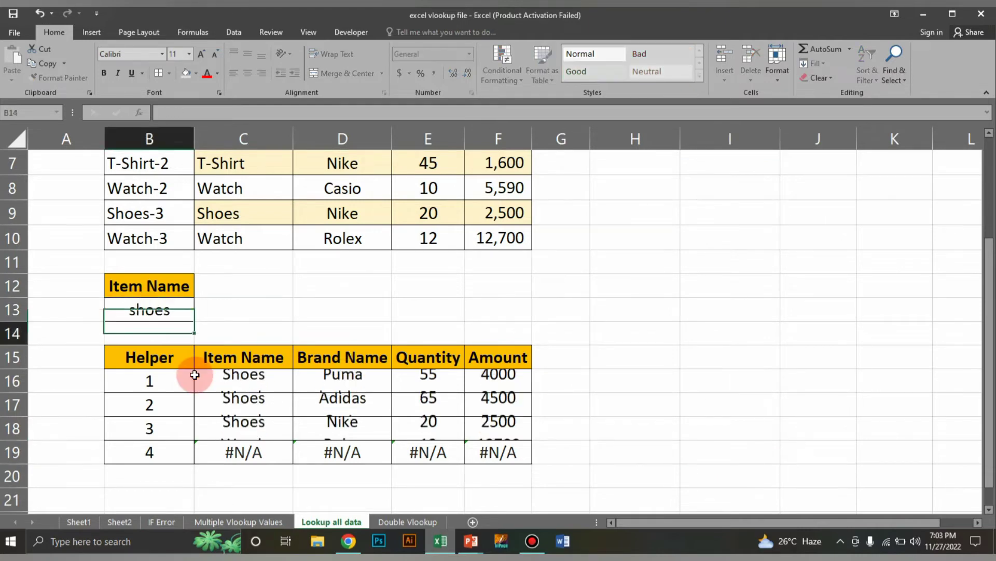
{"action": "left_click", "coordinate": [166, 309]}
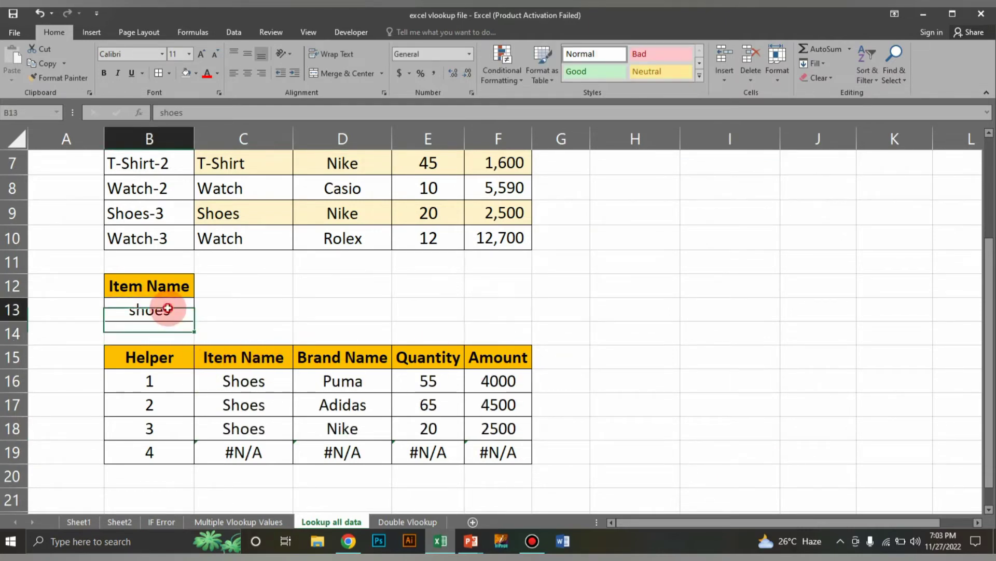
{"action": "type", "text": "t-shirt"}
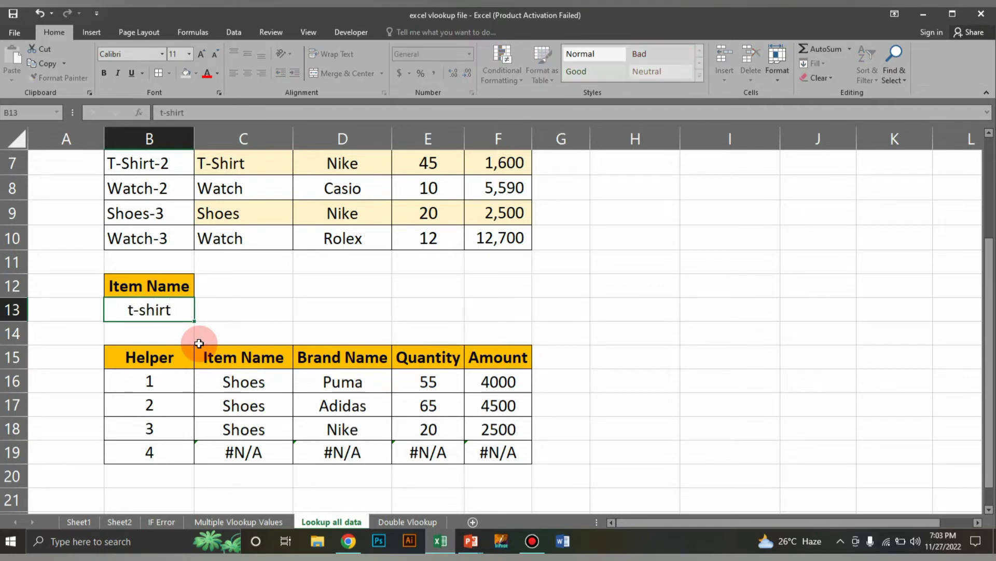
{"action": "key", "text": "Return"}
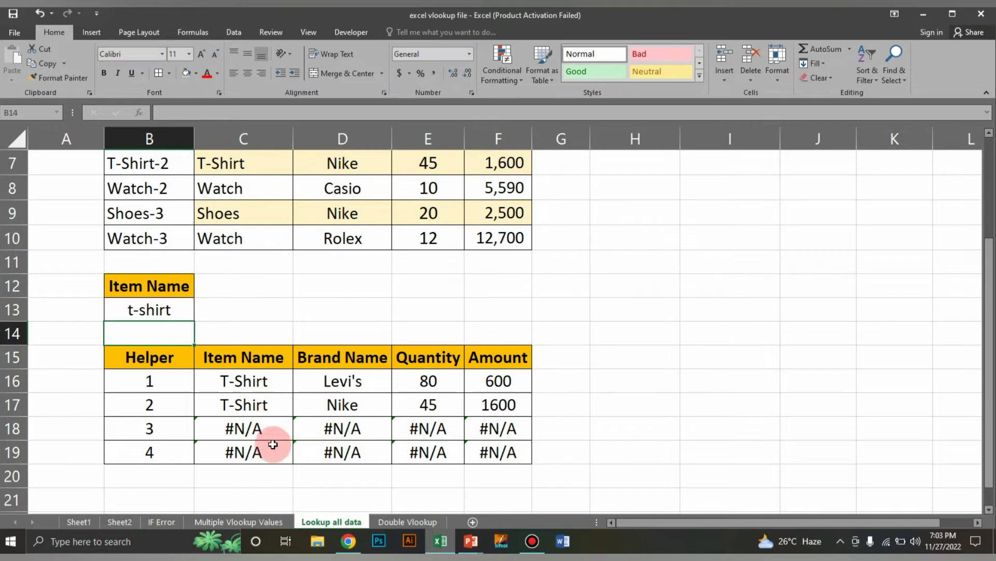
{"action": "left_click_drag", "start_coordinate": [275, 429], "coordinate": [474, 460]}
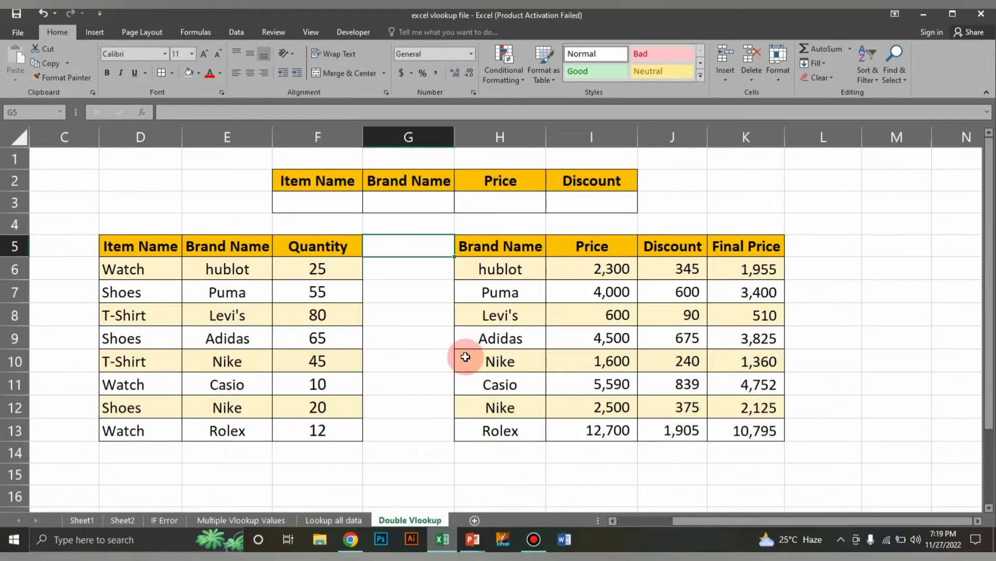
Step: Examine the item and price tables on the Double Vlookup sheet, comparing the Brand Name column they share
{"action": "key", "text": "alt"}
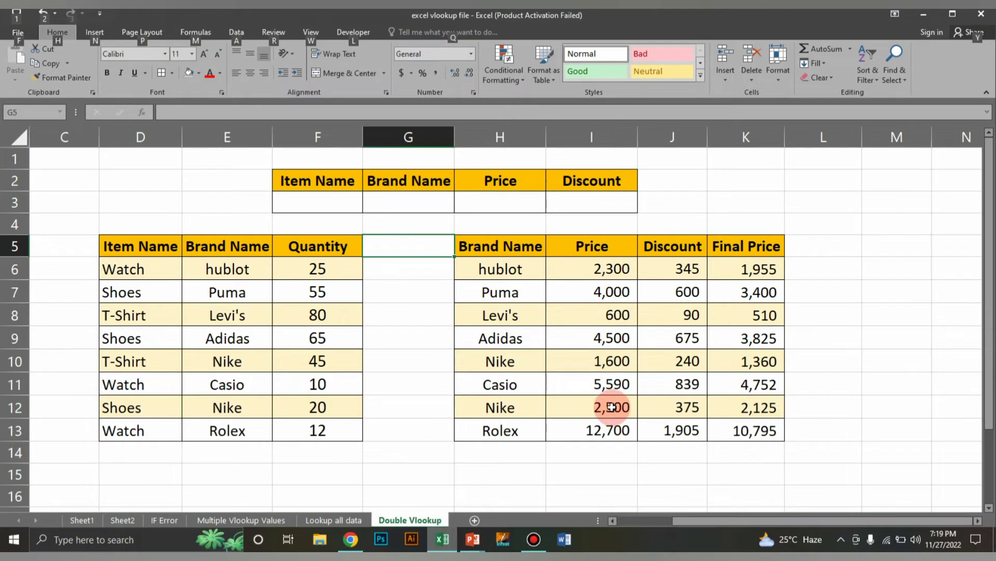
{"action": "left_click_drag", "start_coordinate": [139, 249], "coordinate": [318, 432]}
{"action": "left_click", "coordinate": [159, 245]}
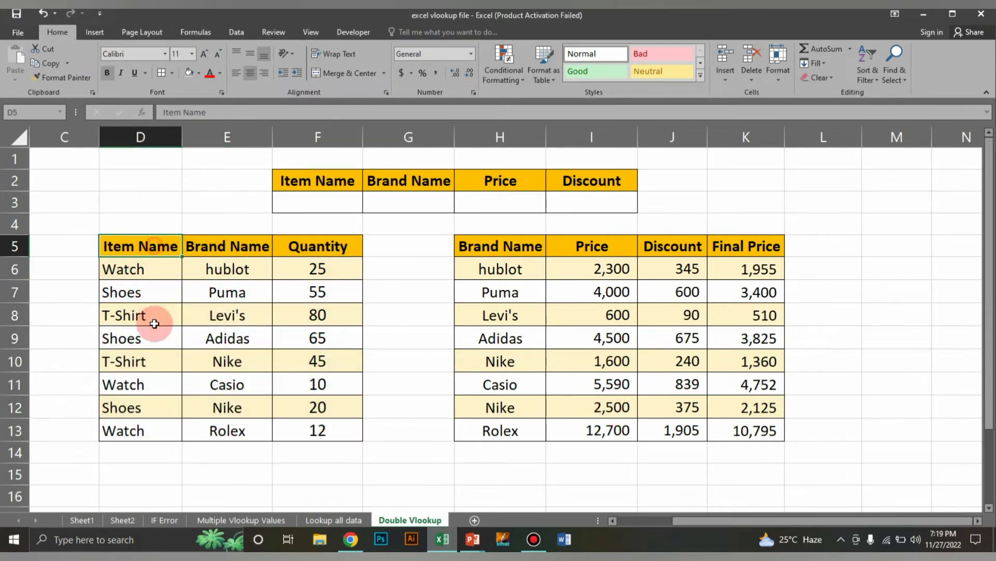
{"action": "left_click_drag", "start_coordinate": [155, 323], "coordinate": [156, 410]}
{"action": "left_click_drag", "start_coordinate": [234, 249], "coordinate": [241, 413]}
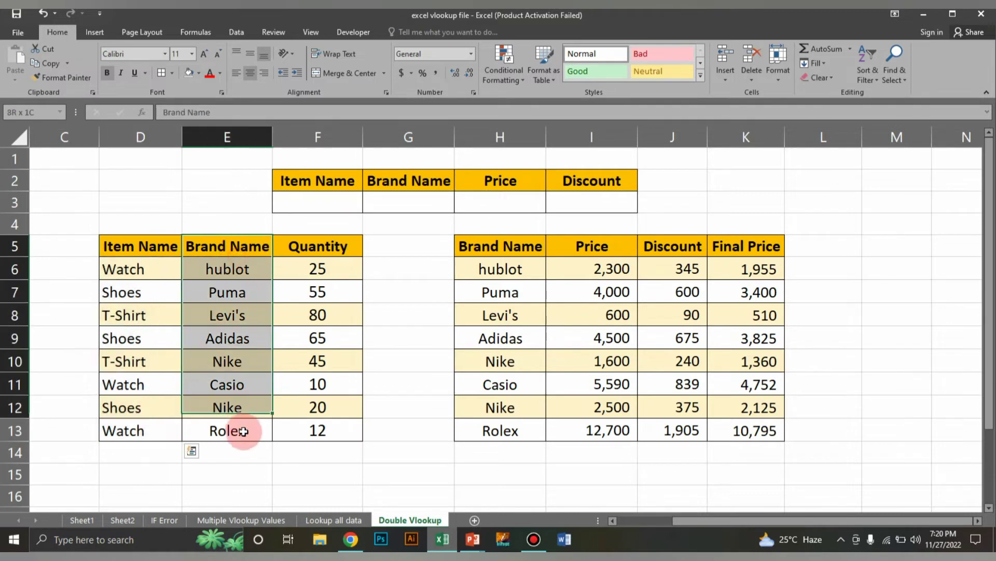
{"action": "left_click_drag", "start_coordinate": [318, 246], "coordinate": [335, 431]}
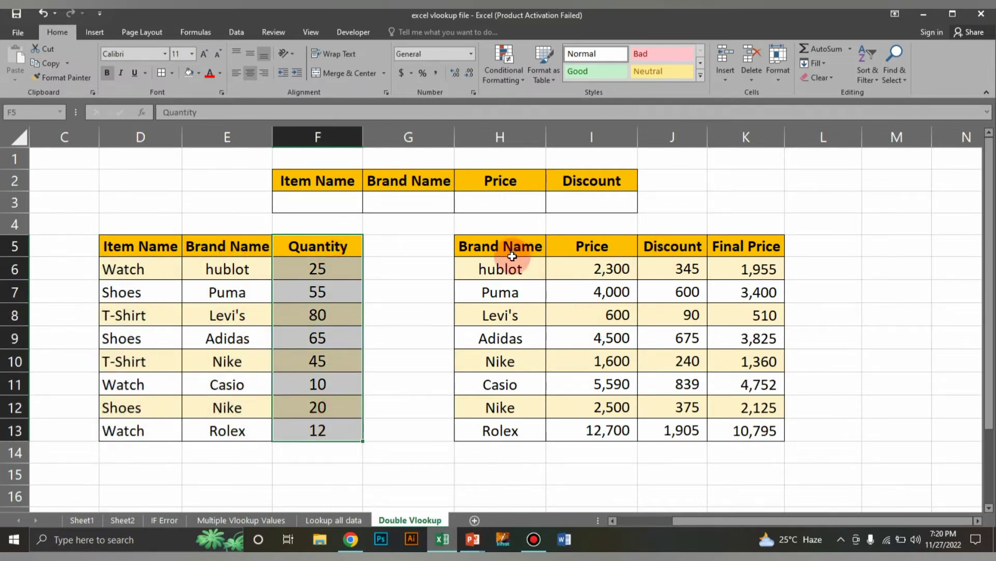
{"action": "left_click_drag", "start_coordinate": [512, 256], "coordinate": [516, 428]}
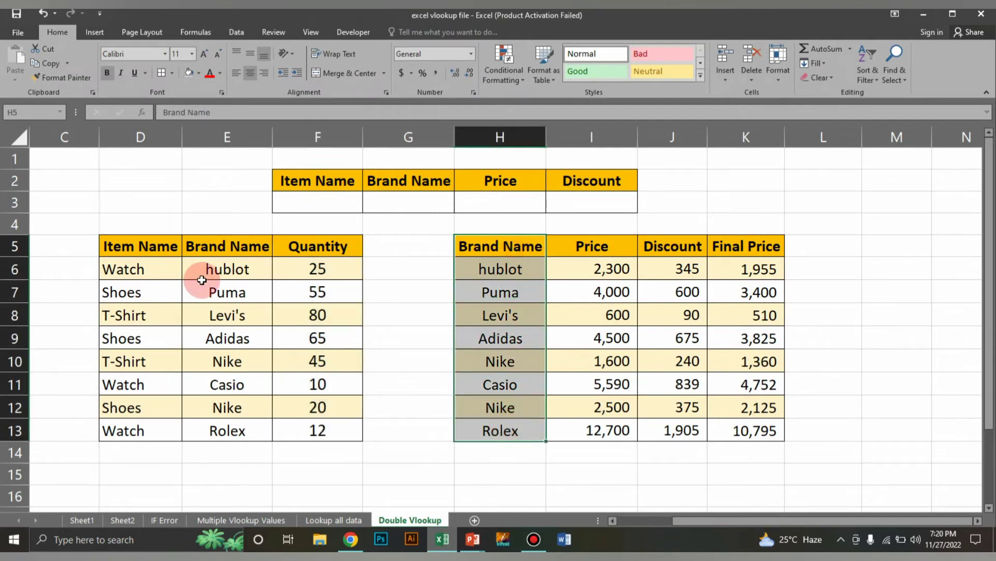
{"action": "left_click_drag", "start_coordinate": [232, 249], "coordinate": [223, 429]}
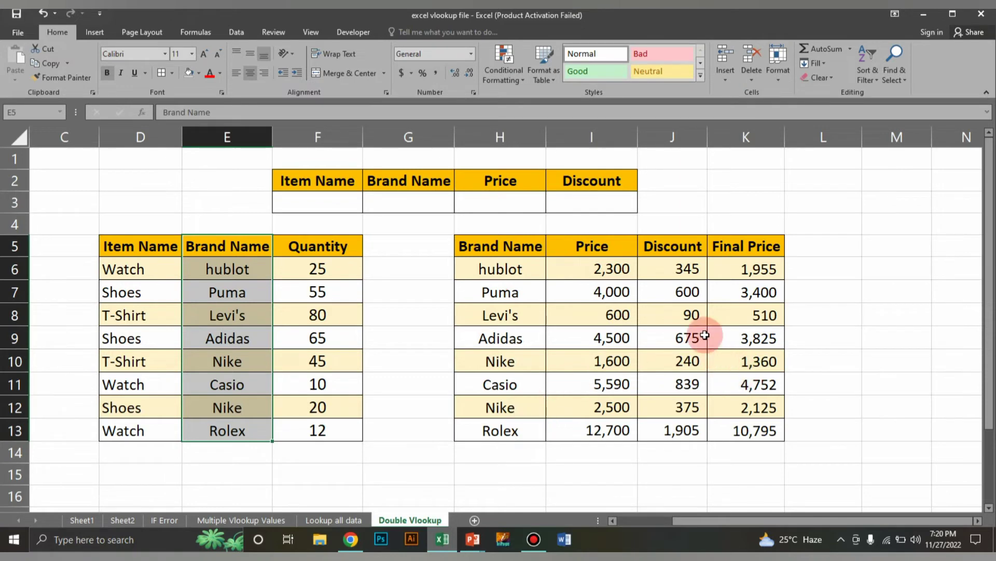
{"action": "left_click", "coordinate": [521, 246]}
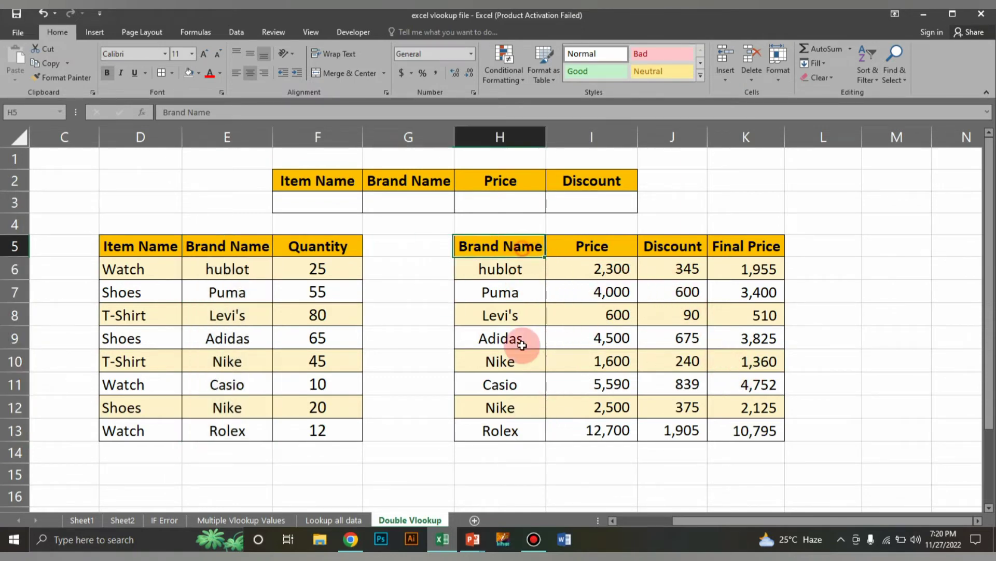
{"action": "left_click_drag", "start_coordinate": [522, 345], "coordinate": [519, 426]}
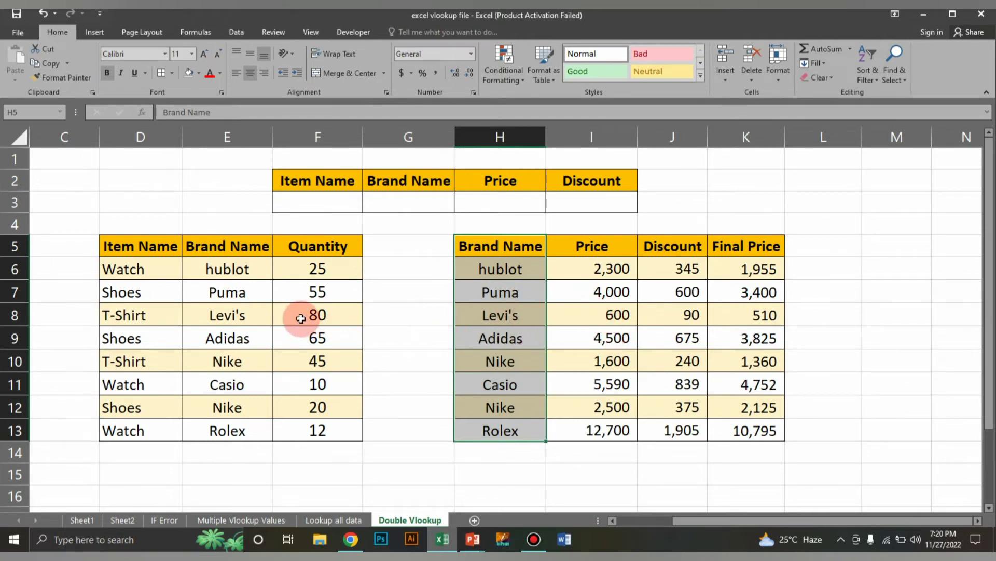
{"action": "left_click_drag", "start_coordinate": [245, 245], "coordinate": [233, 433]}
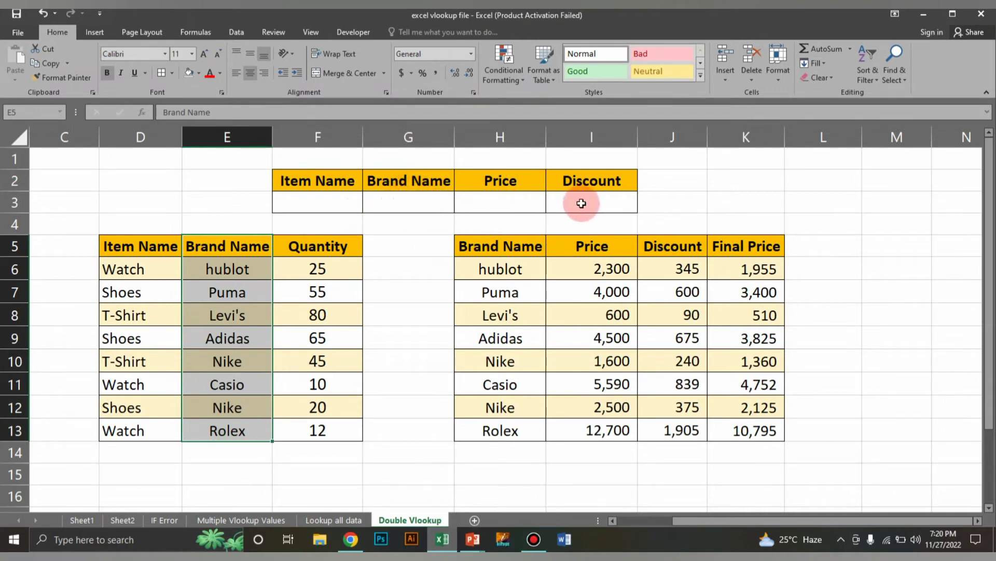
Step: Enter =VLOOKUP(F3,D5:F13,2,0) in G3 to look up the brand name for the item in F3
{"action": "left_click", "coordinate": [430, 205]}
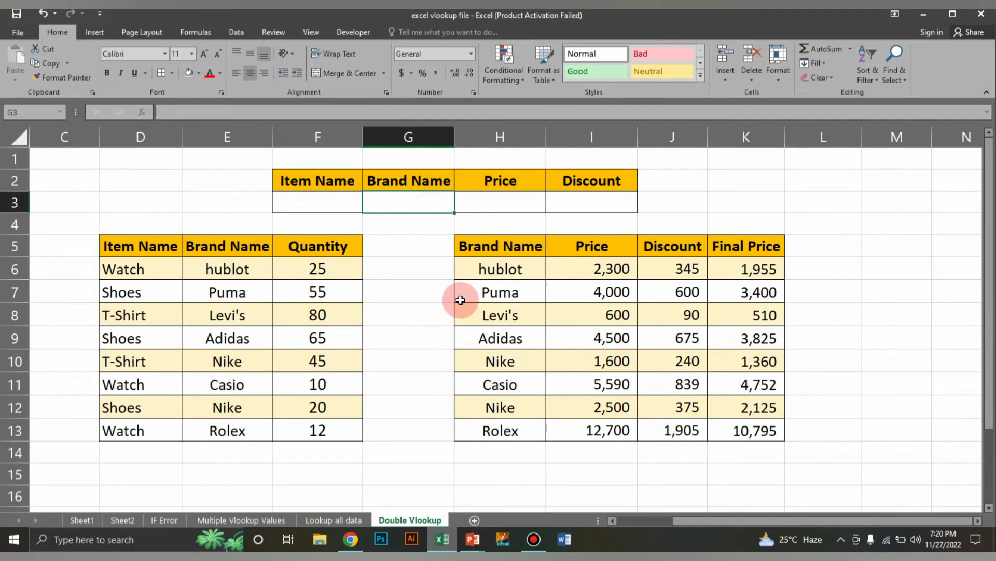
{"action": "type", "text": "="}
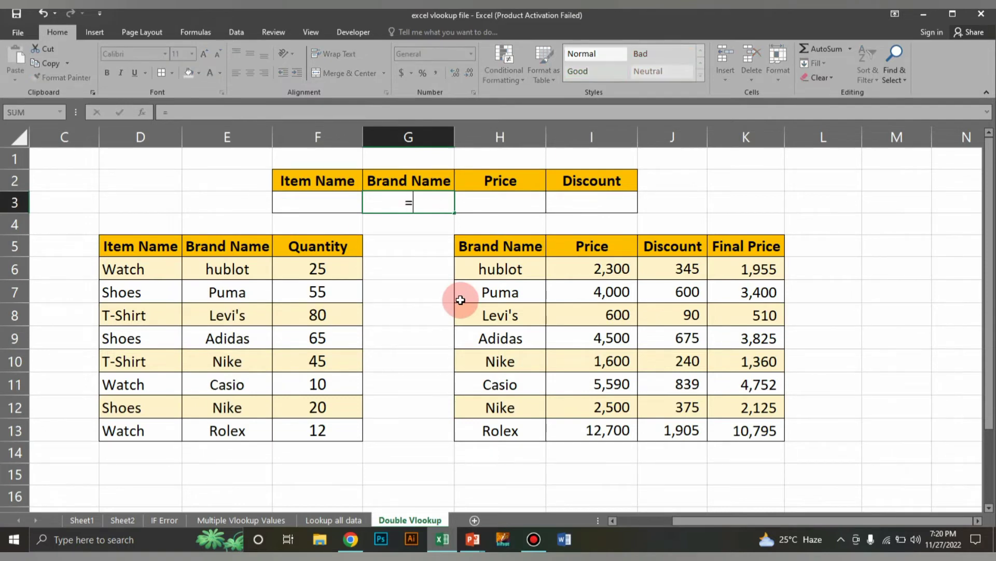
{"action": "type", "text": "vlookup("}
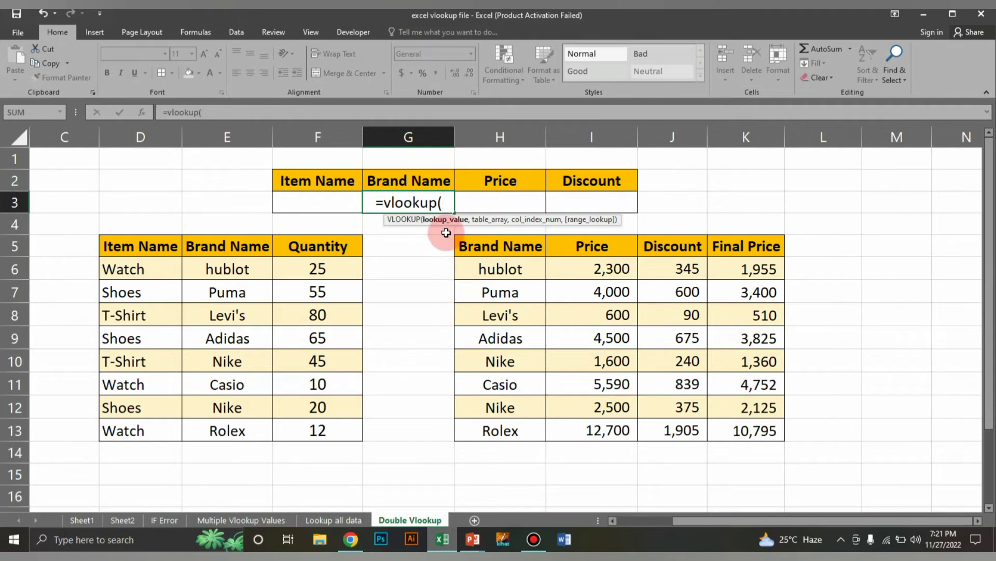
{"action": "left_click", "coordinate": [343, 201]}
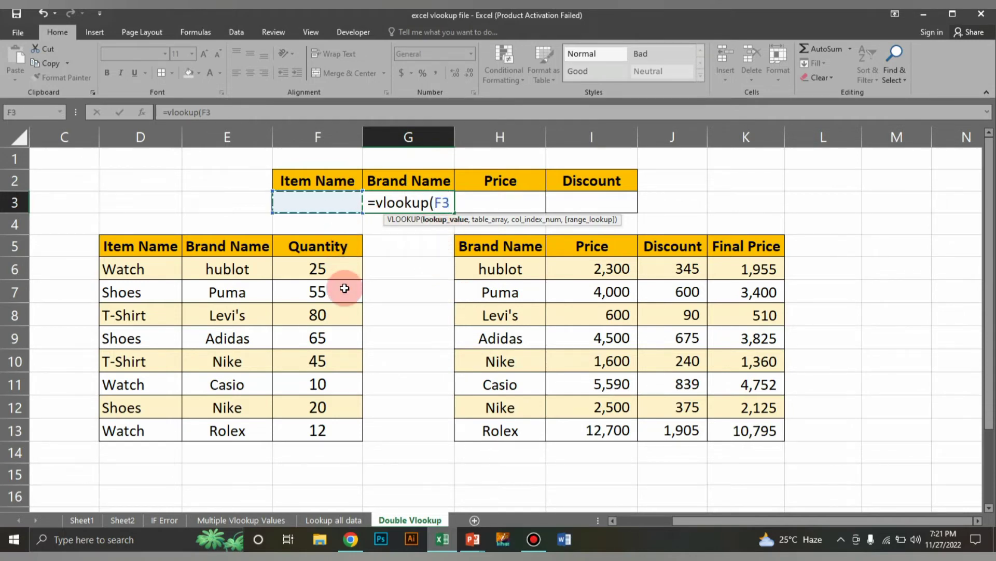
{"action": "type", "text": ","}
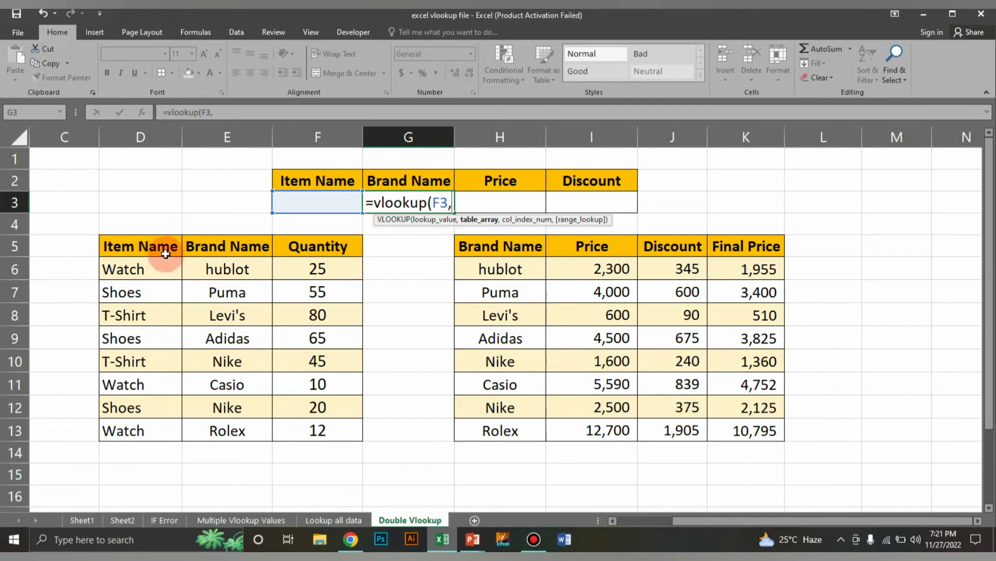
{"action": "left_click_drag", "start_coordinate": [155, 249], "coordinate": [331, 445]}
{"action": "type", "text": ","}
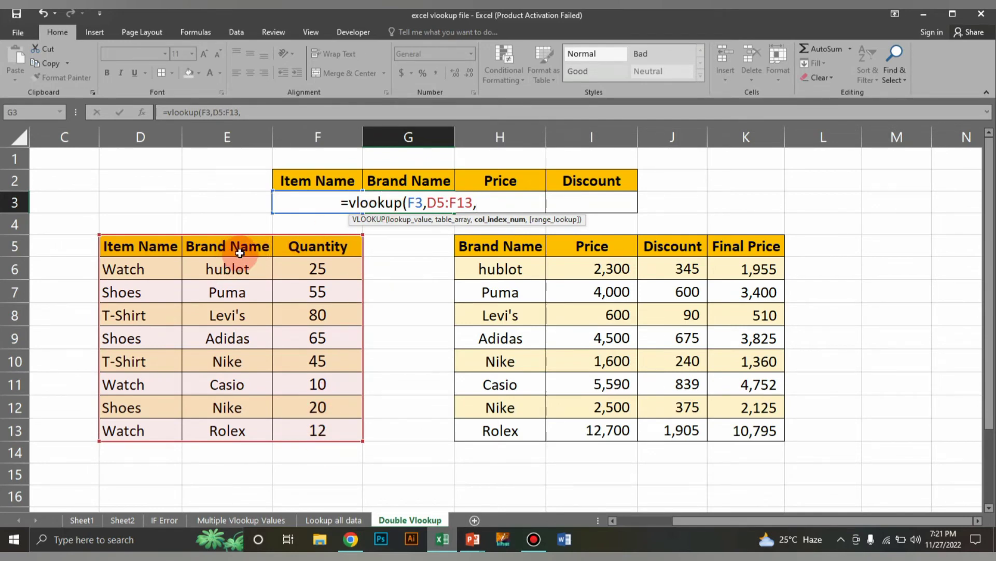
{"action": "type", "text": "2,0"}
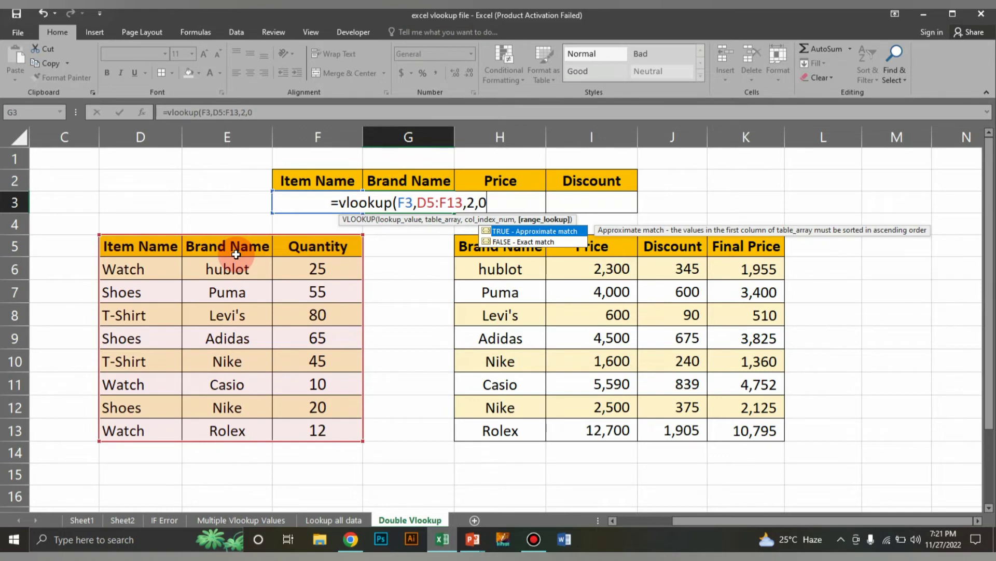
{"action": "type", "text": ")"}
{"action": "key", "text": "Return"}
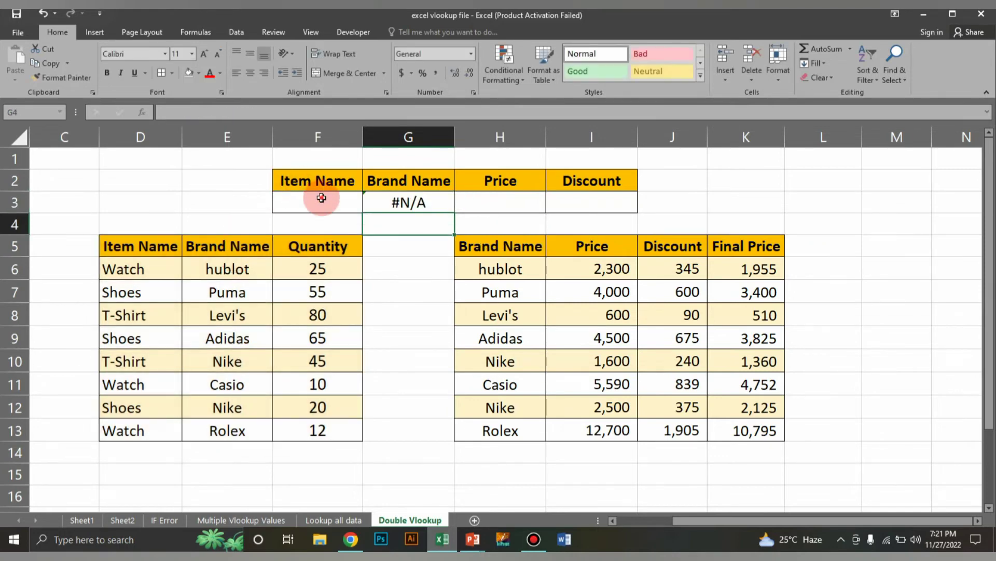
Step: Enter watch as the item name in F3 to test the brand name lookup
{"action": "left_click", "coordinate": [322, 197]}
{"action": "type", "text": "watc"}
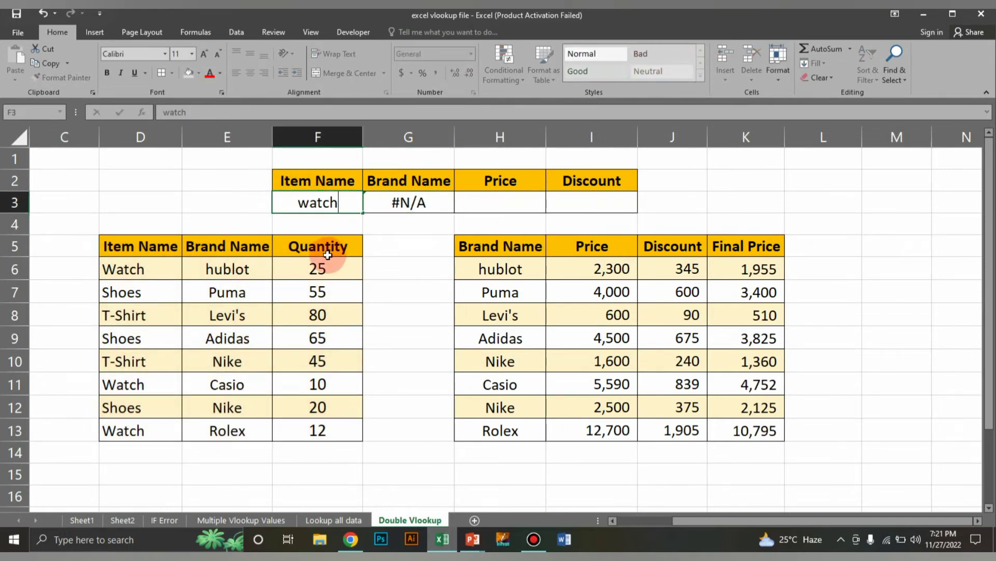
{"action": "type", "text": "h"}
{"action": "key", "text": "Return"}
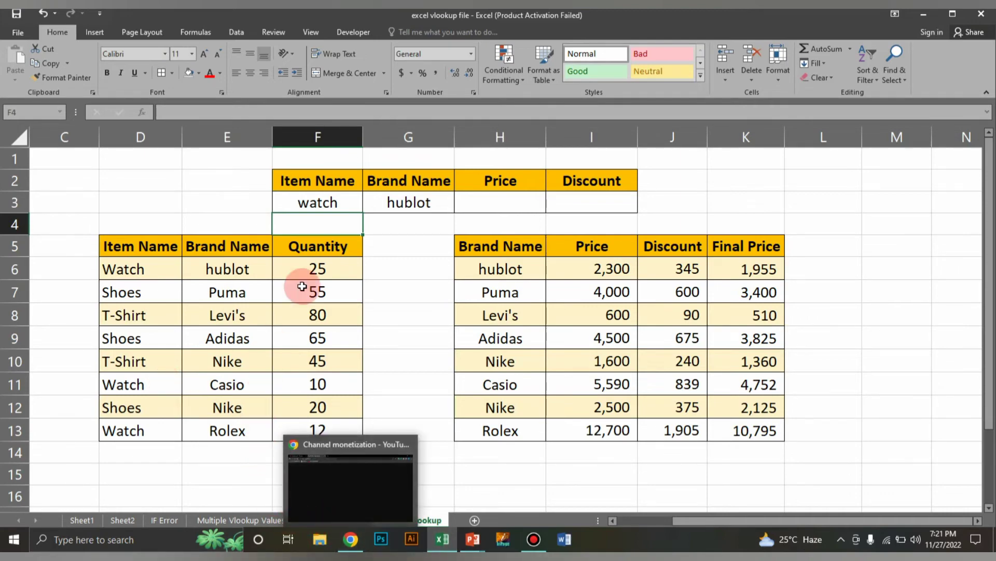
{"action": "left_click", "coordinate": [316, 268]}
{"action": "left_click", "coordinate": [337, 520]}
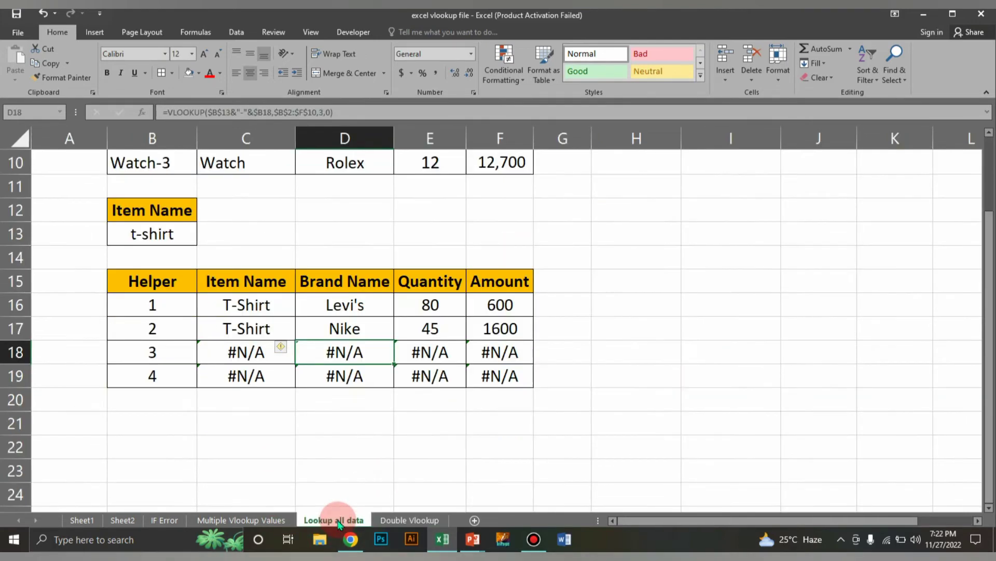
{"action": "left_click", "coordinate": [399, 519]}
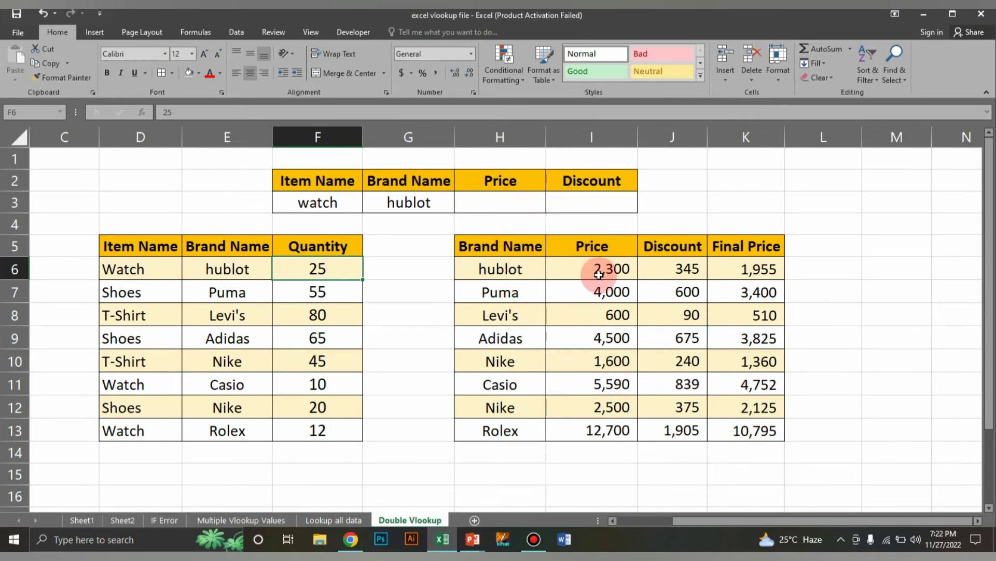
Step: Enter =VLOOKUP(G3,H5:K13,2,0) in H3 to look up the price for the brand name in G3
{"action": "left_click", "coordinate": [518, 207]}
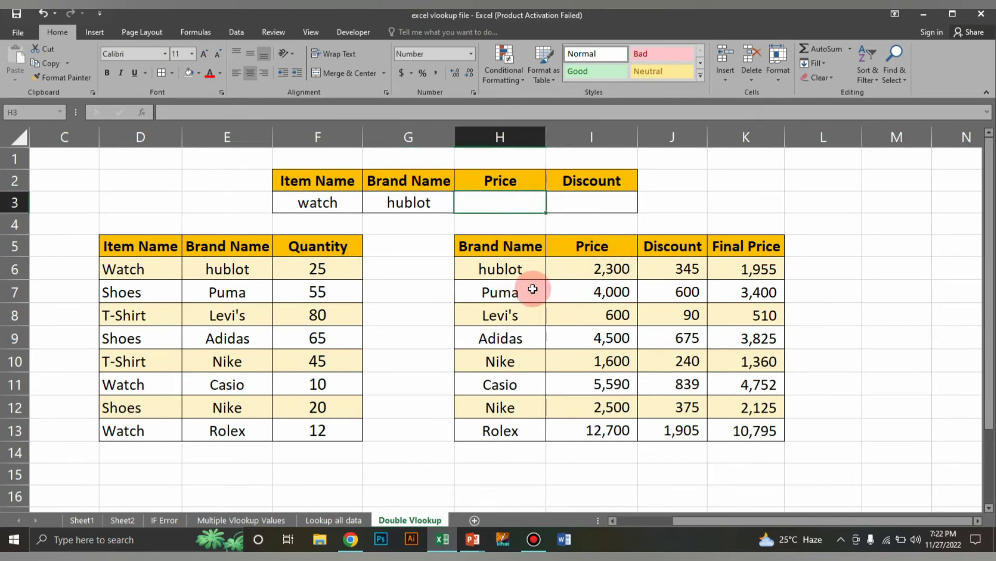
{"action": "type", "text": "=v"}
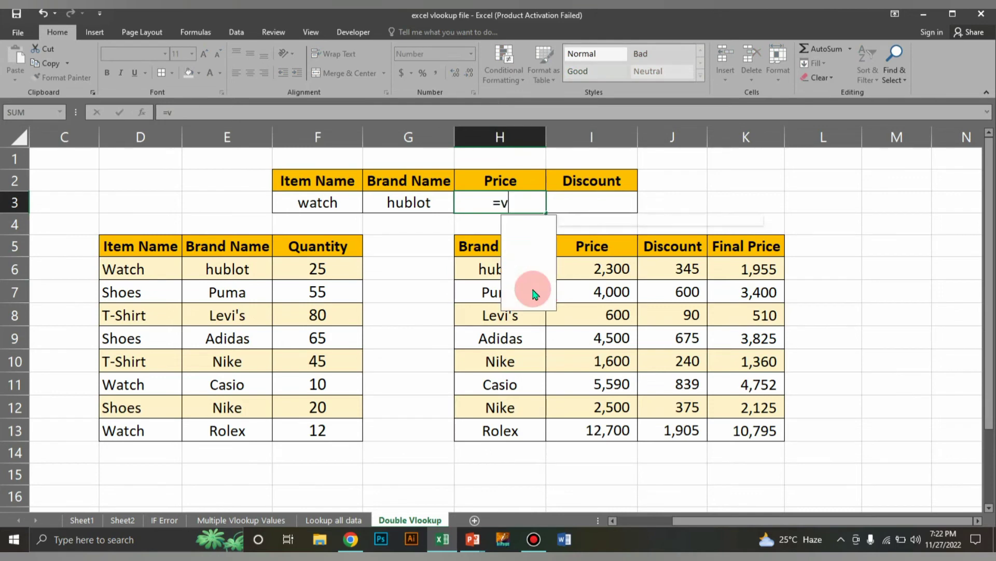
{"action": "type", "text": "lookup("}
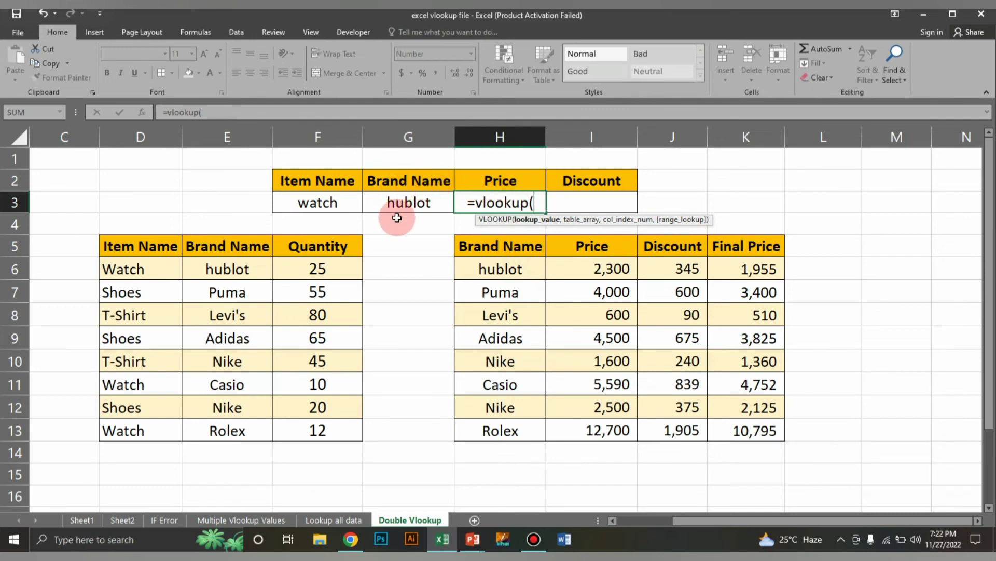
{"action": "left_click", "coordinate": [405, 204]}
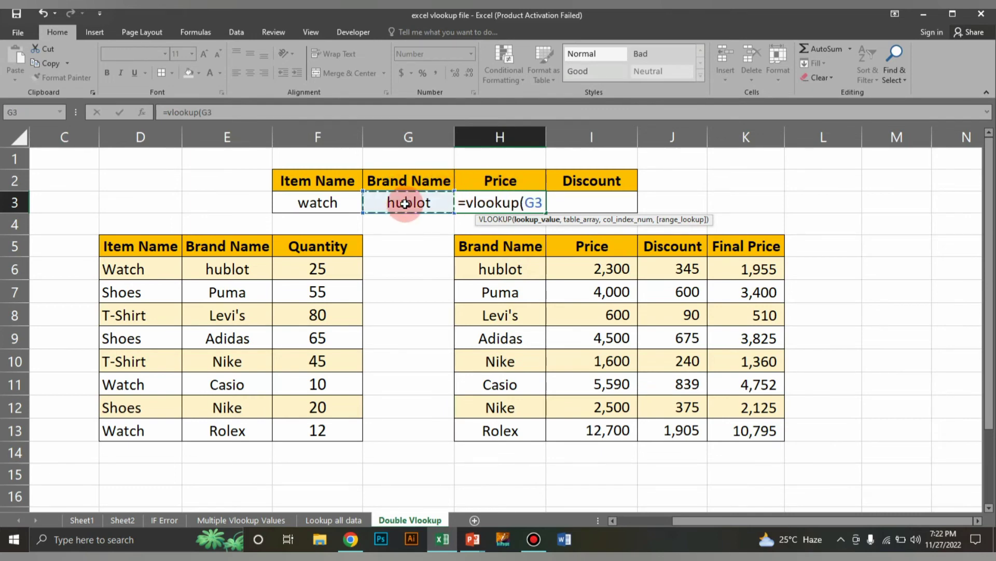
{"action": "type", "text": ","}
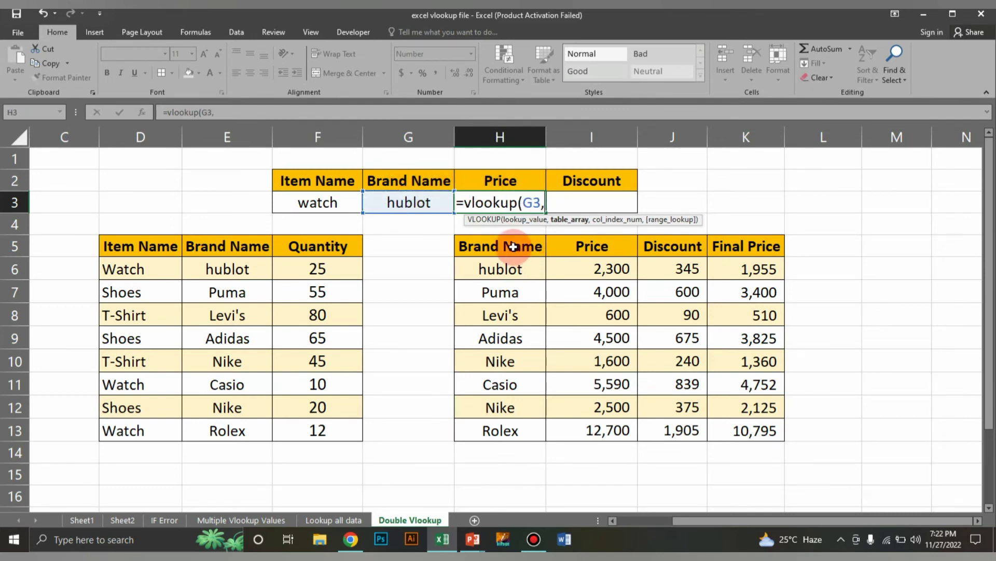
{"action": "mouse_move", "coordinate": [507, 245]}
{"action": "left_mouse_down"}
{"action": "mouse_move", "coordinate": [629, 383]}
{"action": "mouse_move", "coordinate": [724, 427]}
{"action": "left_mouse_up"}
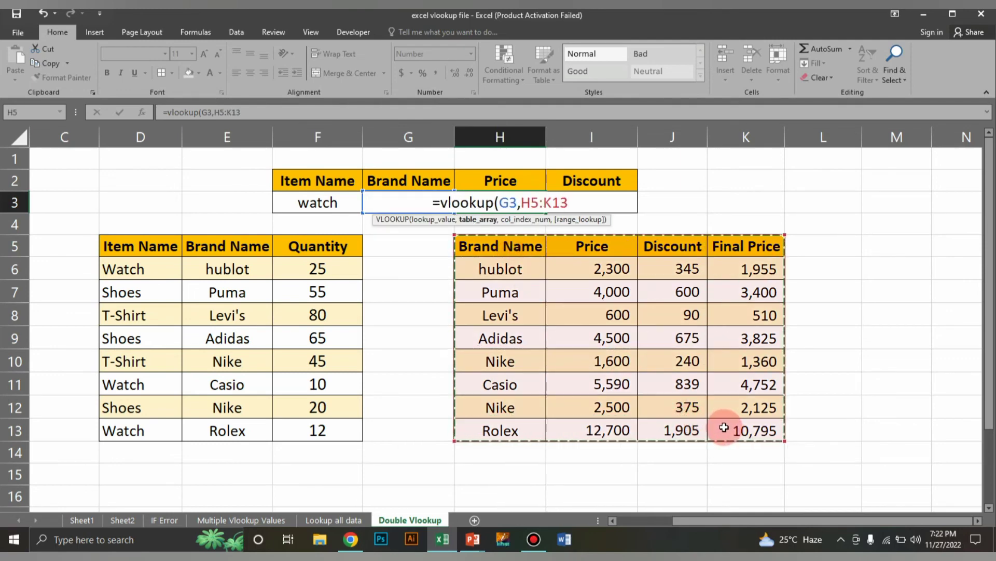
{"action": "type", "text": ","}
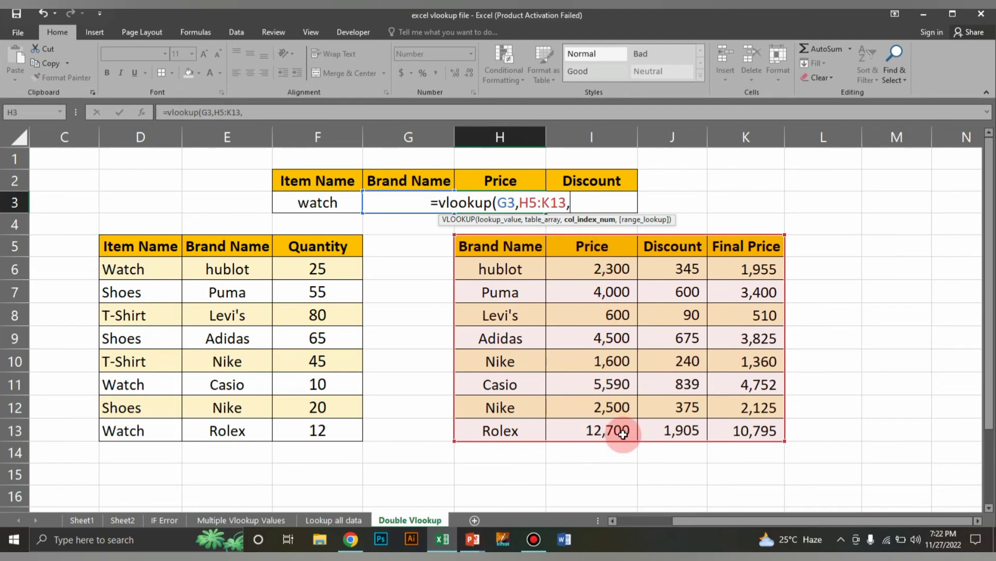
{"action": "type", "text": "2,0)"}
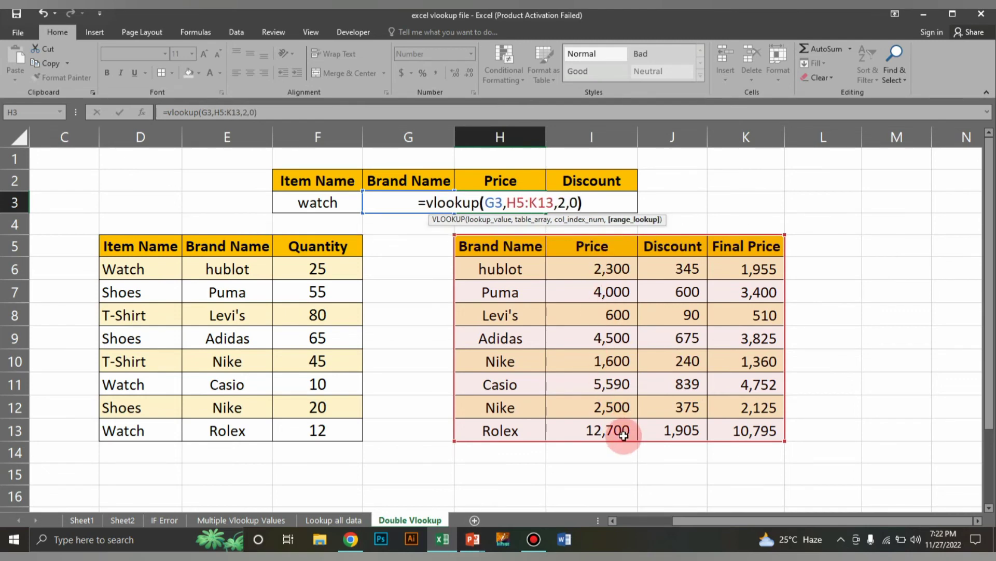
{"action": "key", "text": "Return"}
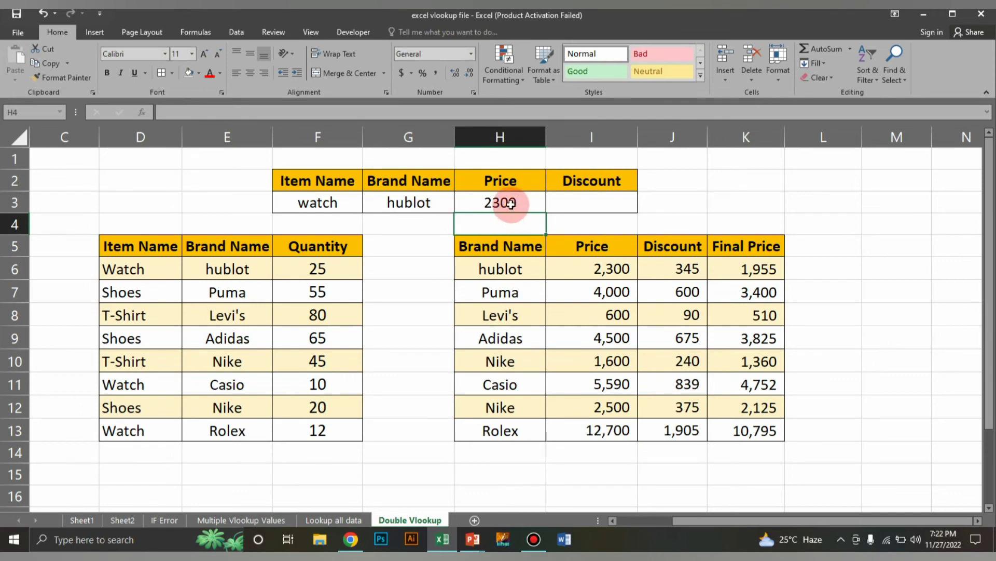
Step: Fill the price formula from H3 across to the Discount cell I3 and inspect the copied formula
{"action": "left_click", "coordinate": [594, 201]}
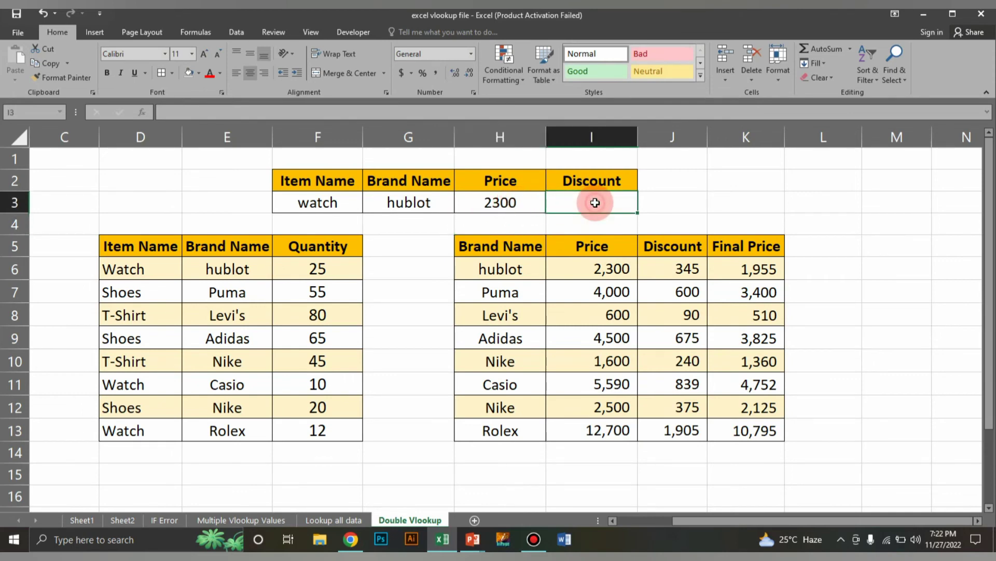
{"action": "left_click", "coordinate": [512, 199]}
{"action": "left_click_drag", "start_coordinate": [546, 212], "coordinate": [633, 213]}
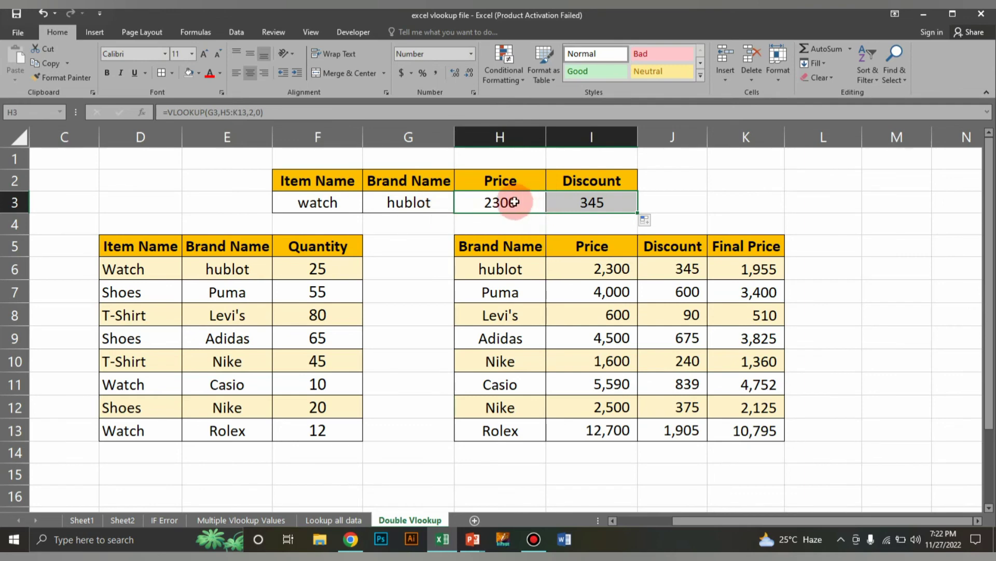
{"action": "left_click", "coordinate": [589, 201]}
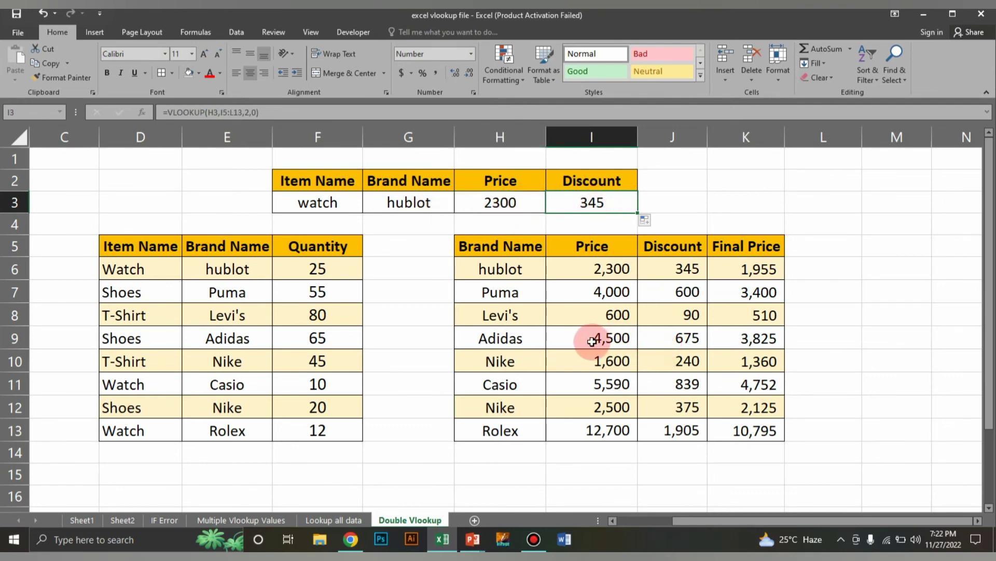
Step: Replace the brand name in G3 with rolex to test the price and discount lookups, and check the Brand Name column H5:H13
{"action": "left_click", "coordinate": [427, 202]}
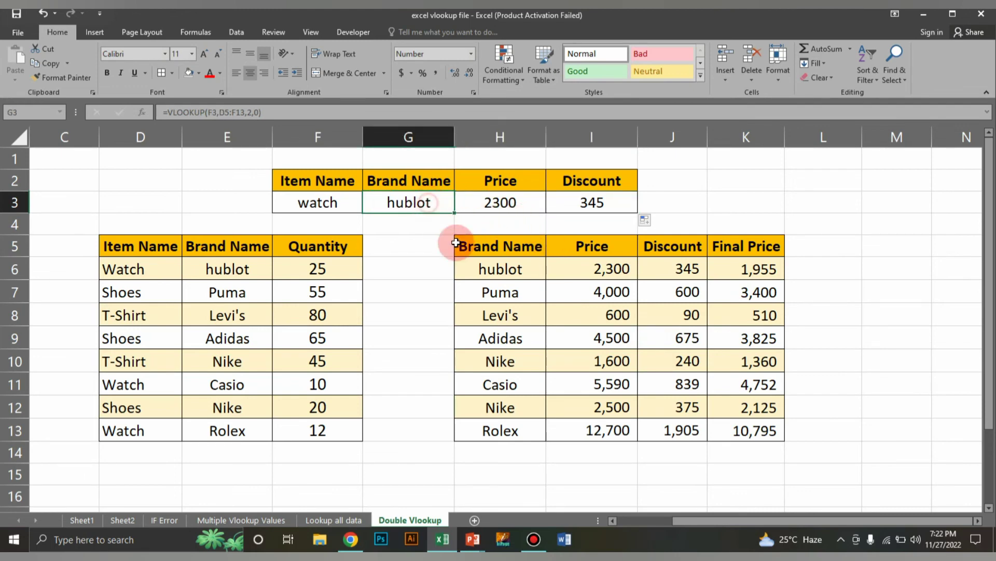
{"action": "type", "text": "r"}
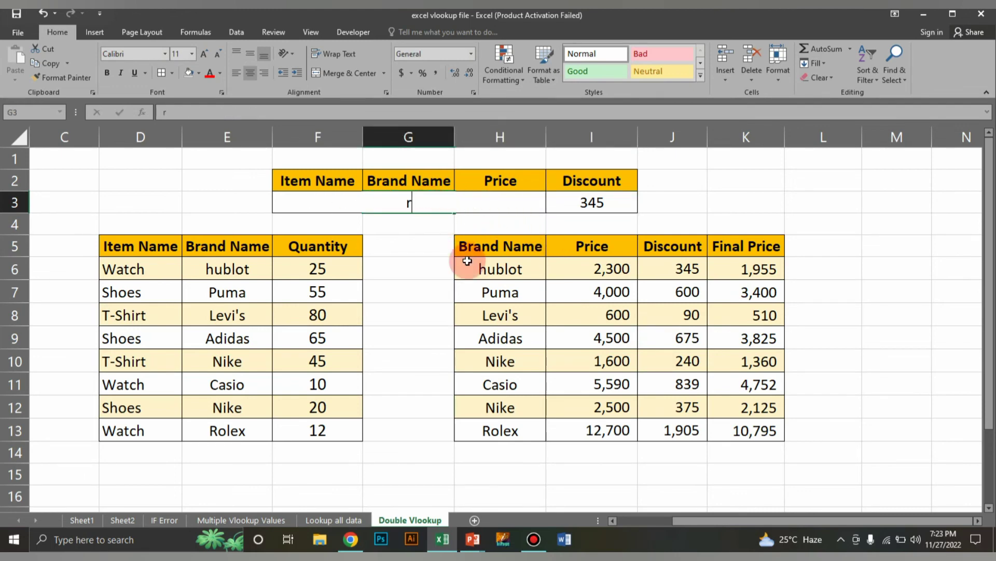
{"action": "type", "text": "olex"}
{"action": "key", "text": "Return"}
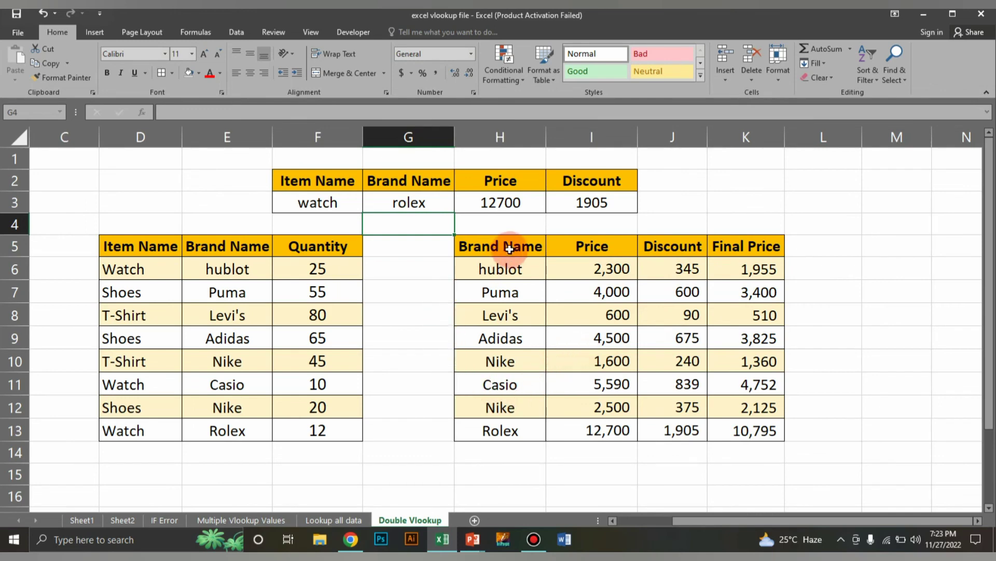
{"action": "left_click_drag", "start_coordinate": [509, 245], "coordinate": [507, 429]}
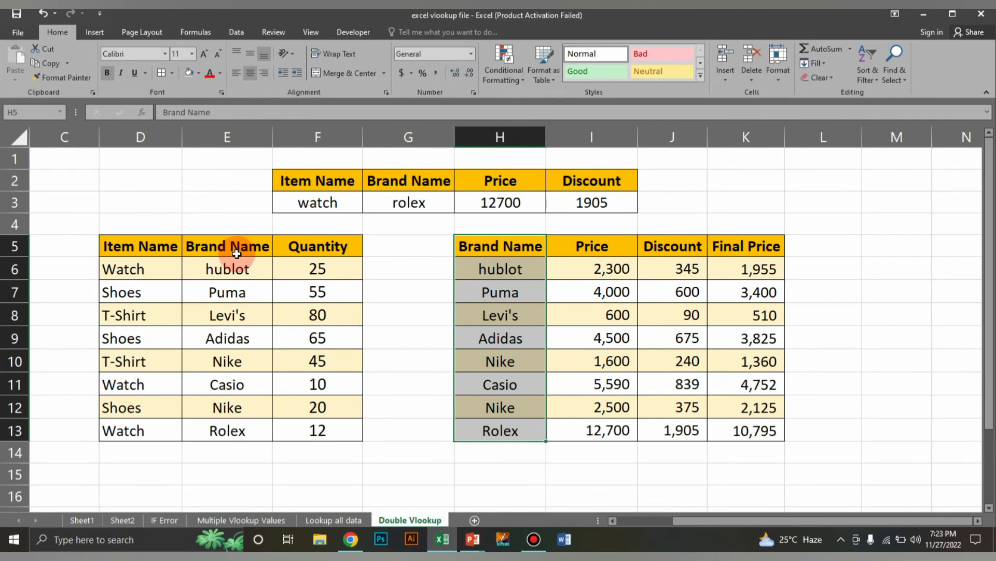
Step: Enter shoes as the item name in F3 and check the matching Shoes row and the price formula in H3
{"action": "left_click", "coordinate": [335, 202]}
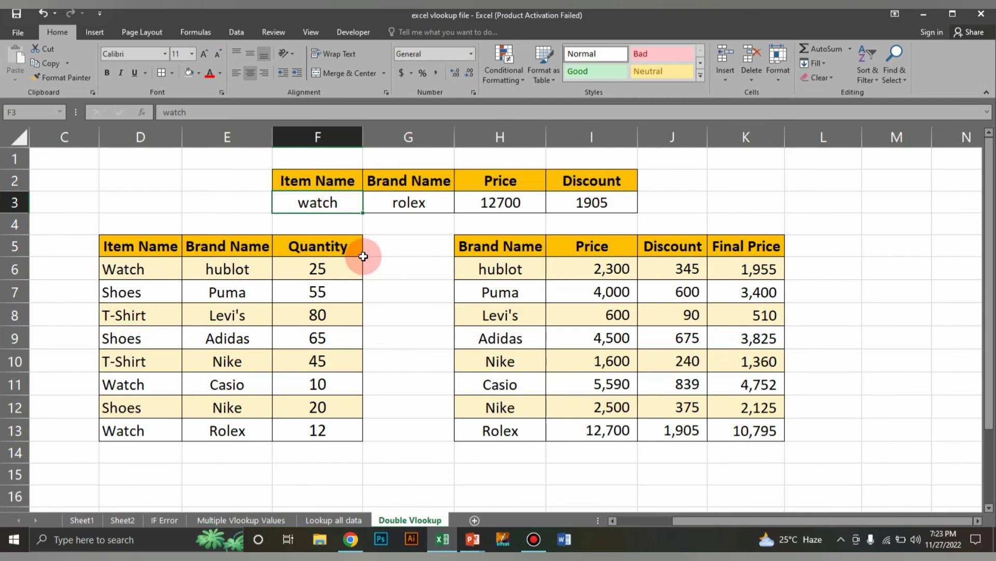
{"action": "type", "text": "shoes"}
{"action": "key", "text": "Return"}
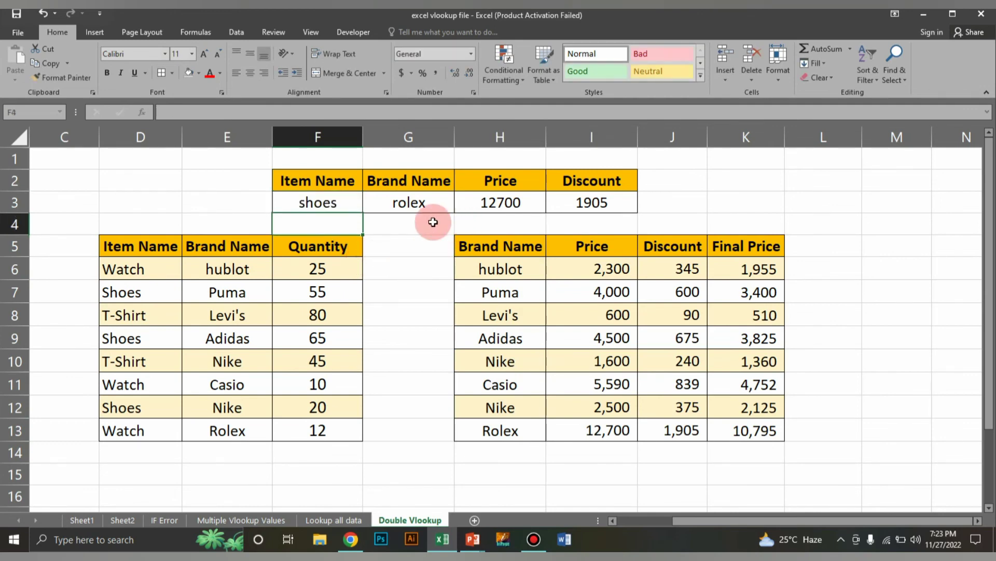
{"action": "left_click", "coordinate": [333, 202]}
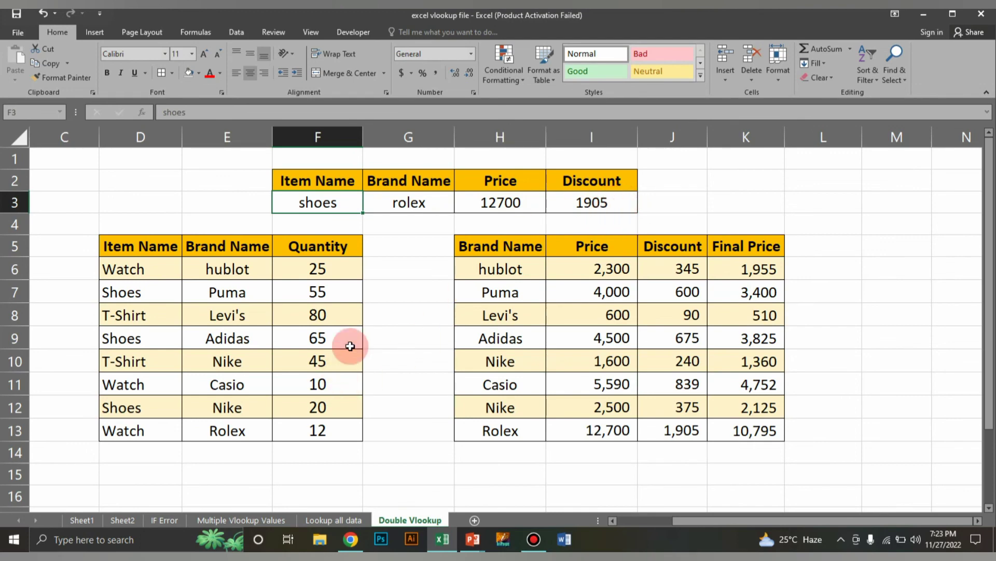
{"action": "left_click", "coordinate": [141, 291]}
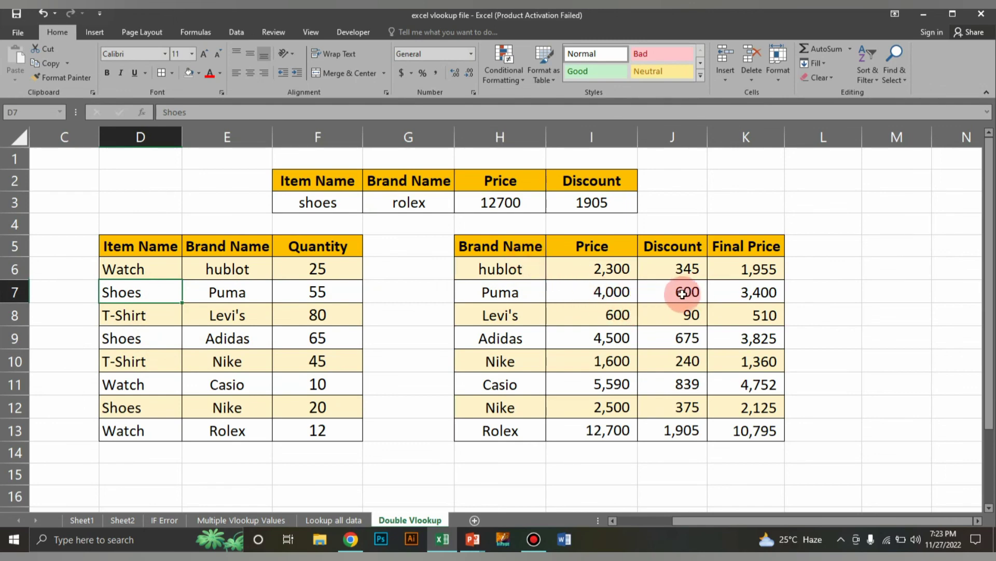
{"action": "left_click", "coordinate": [511, 204]}
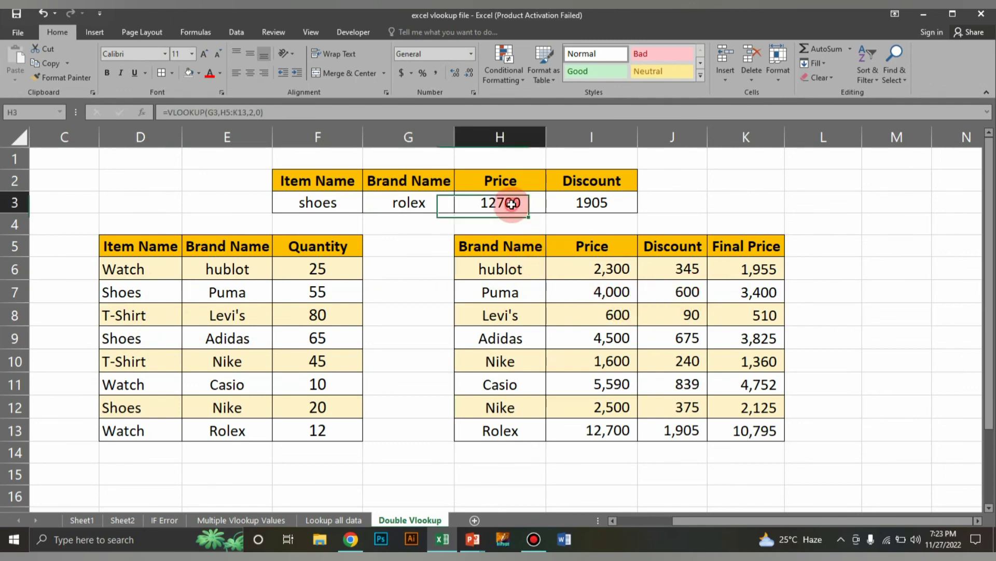
{"action": "left_click", "coordinate": [630, 435]}
Step: Enter puma as the brand name in G3 and compare the looked-up price and discount with the Puma row in I7:K7
{"action": "left_click", "coordinate": [411, 205]}
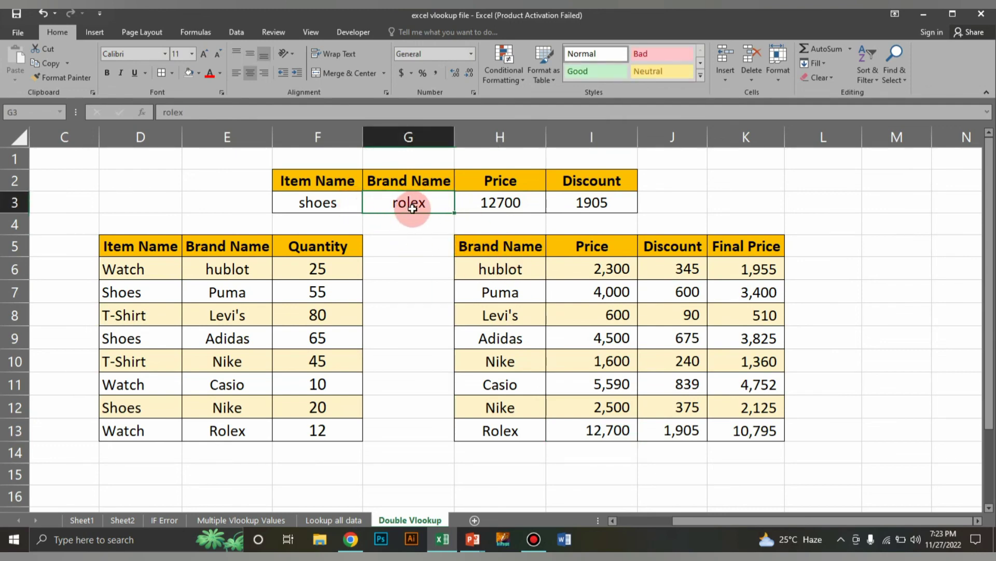
{"action": "type", "text": "puma"}
{"action": "key", "text": "Return"}
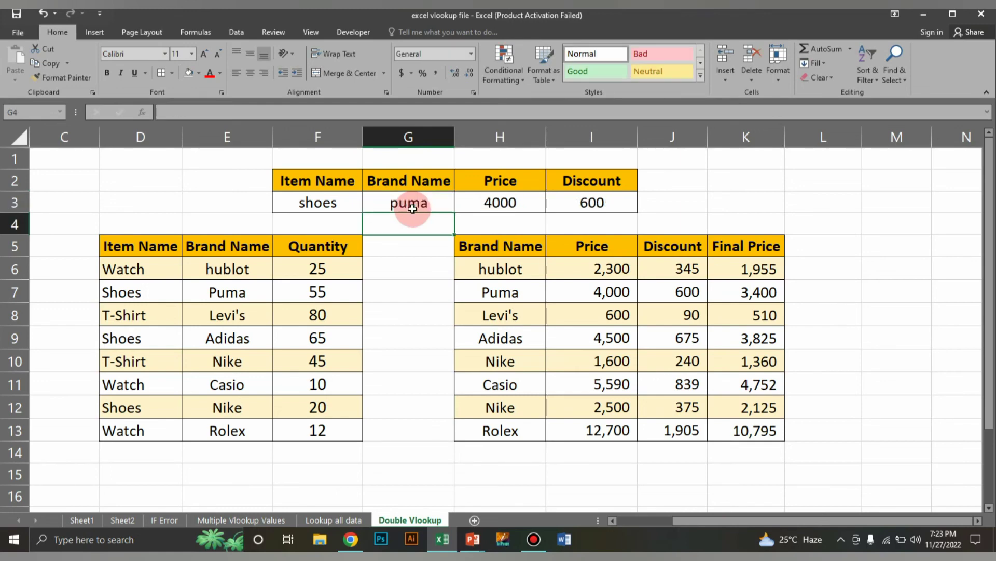
{"action": "left_click", "coordinate": [636, 294]}
{"action": "left_click_drag", "start_coordinate": [636, 294], "coordinate": [755, 291]}
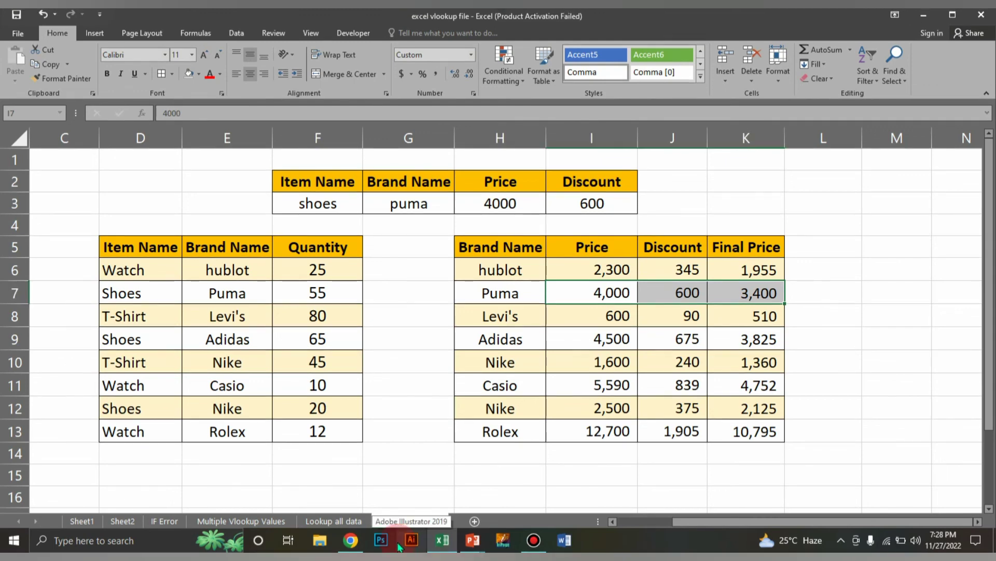
{"action": "key", "text": "alt"}
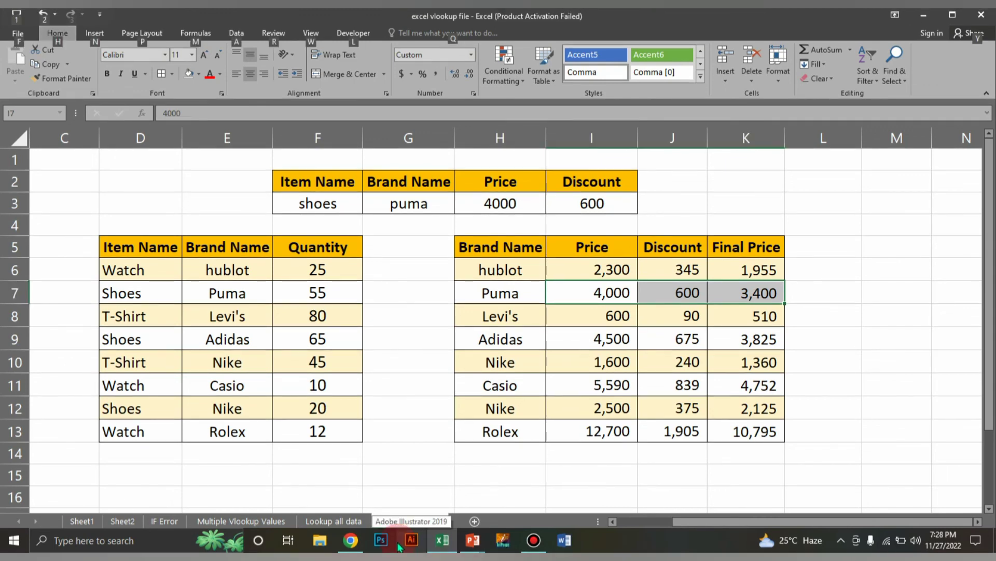